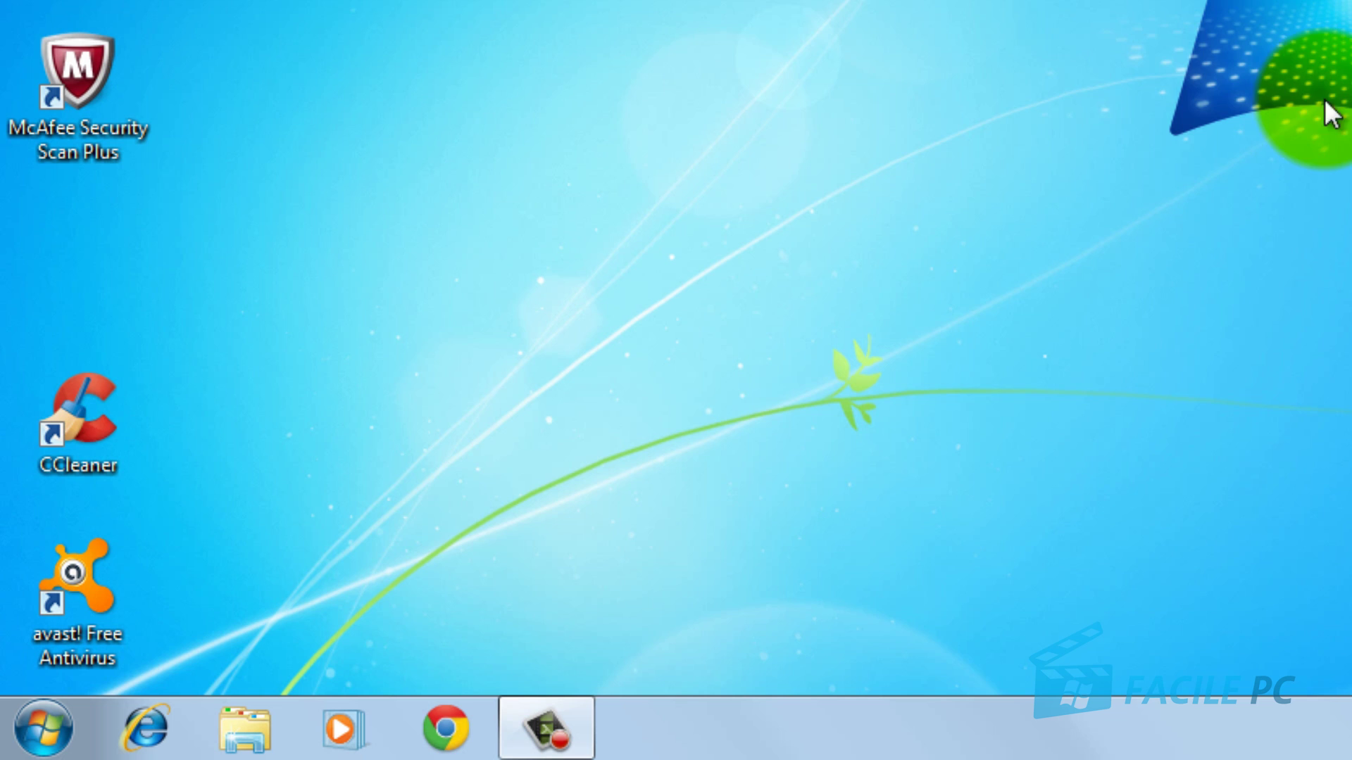
Search the installed programs for "power", launch Microsoft PowerPoint 2010 and maximize its window
left_click(42, 727)
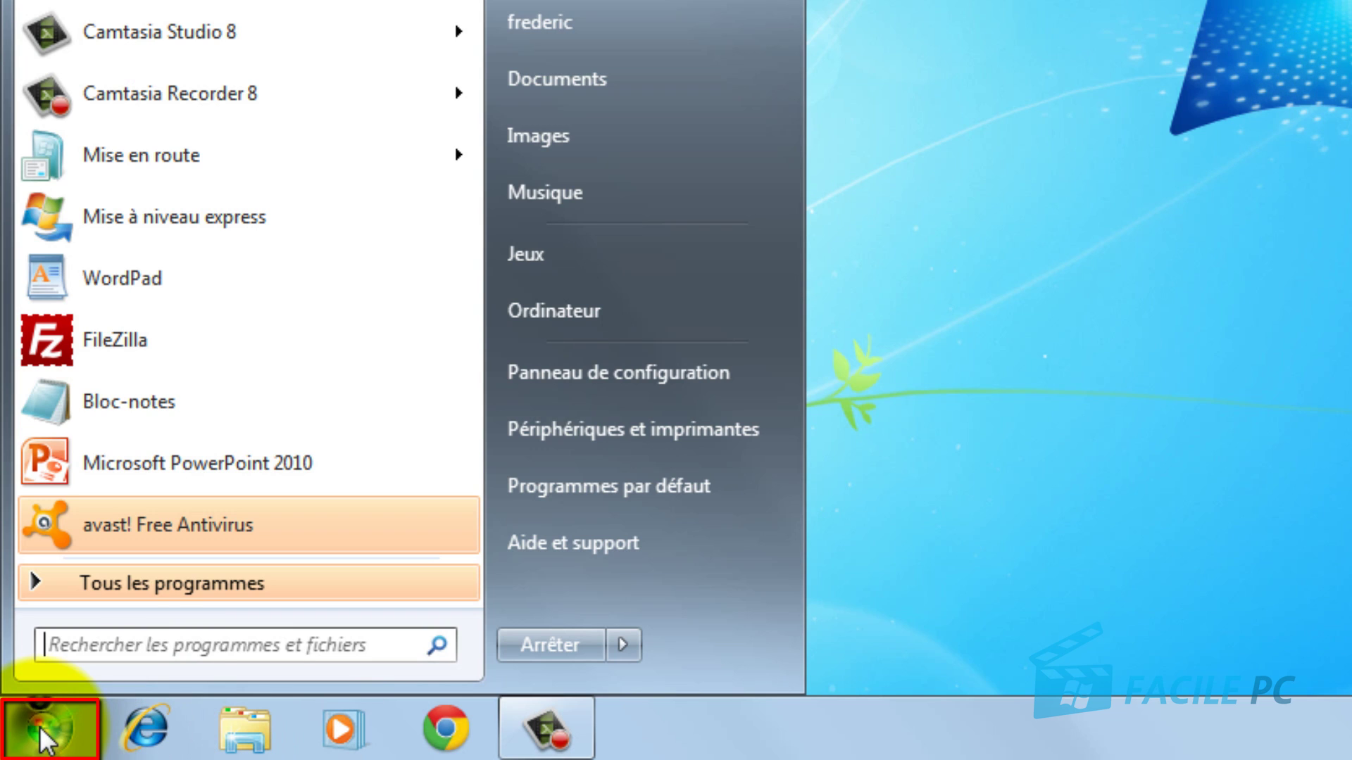
left_click(221, 653)
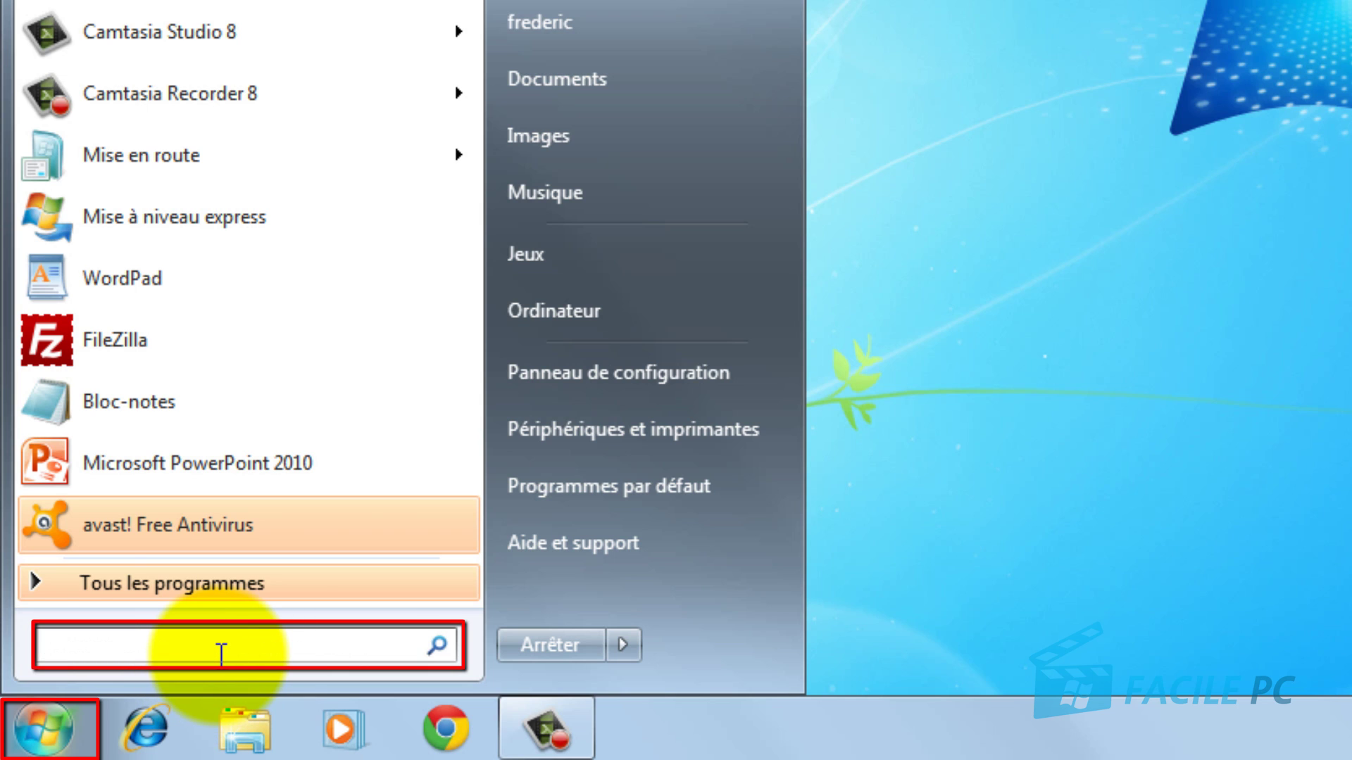
type("power")
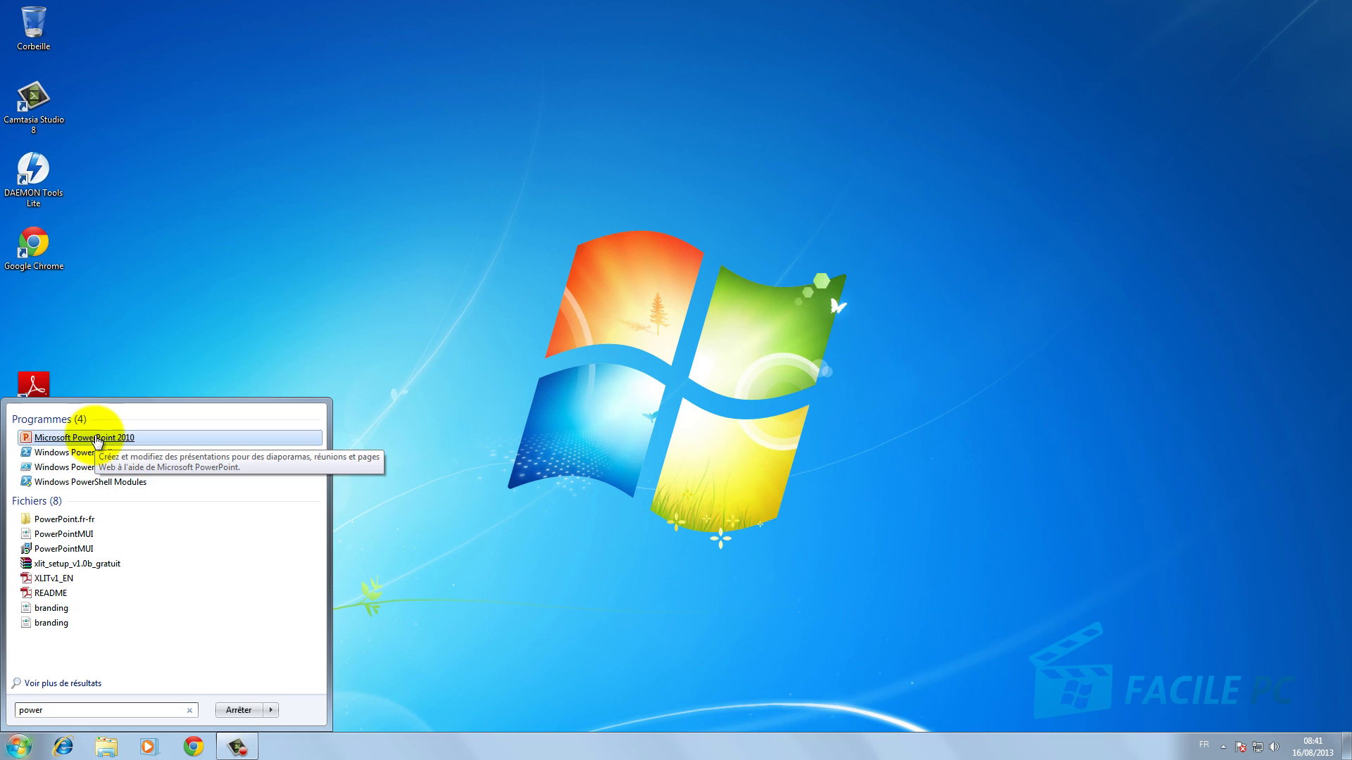
left_click(97, 439)
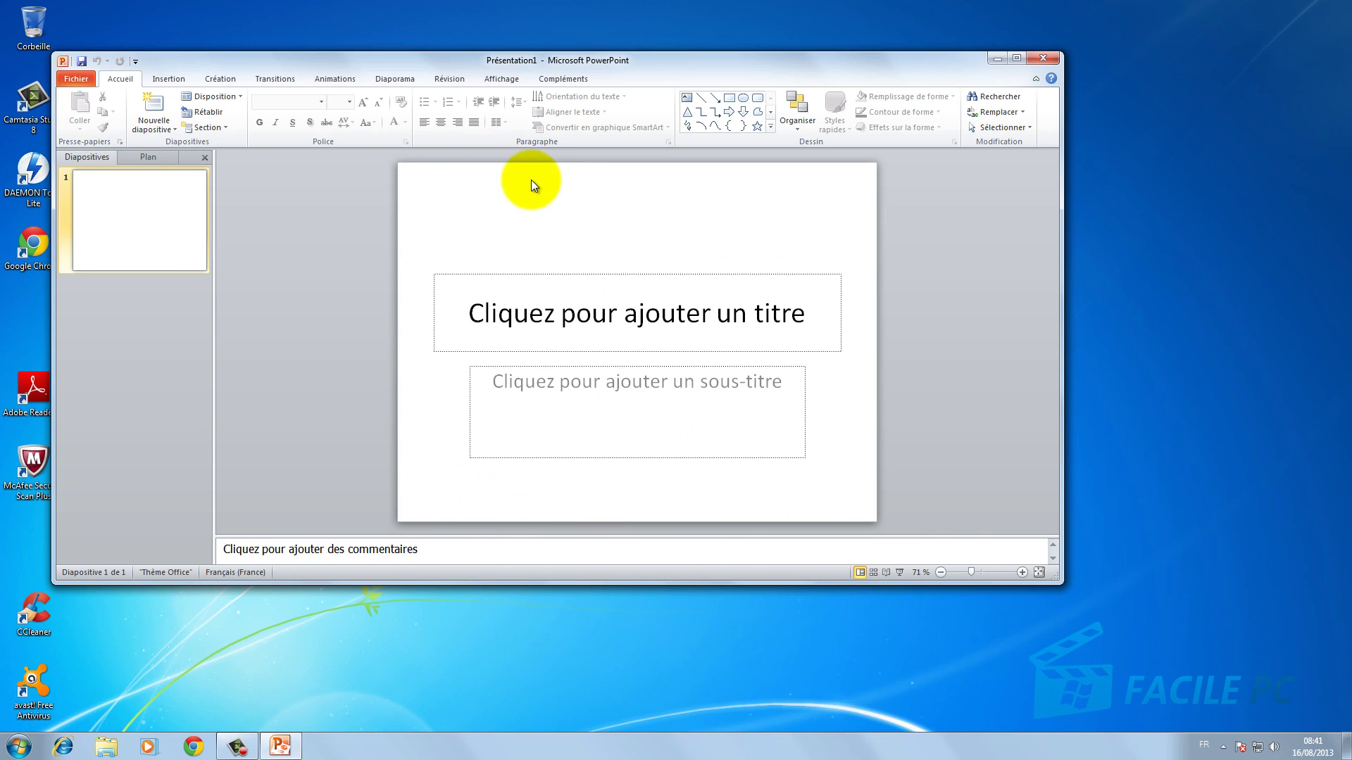
left_click(1018, 59)
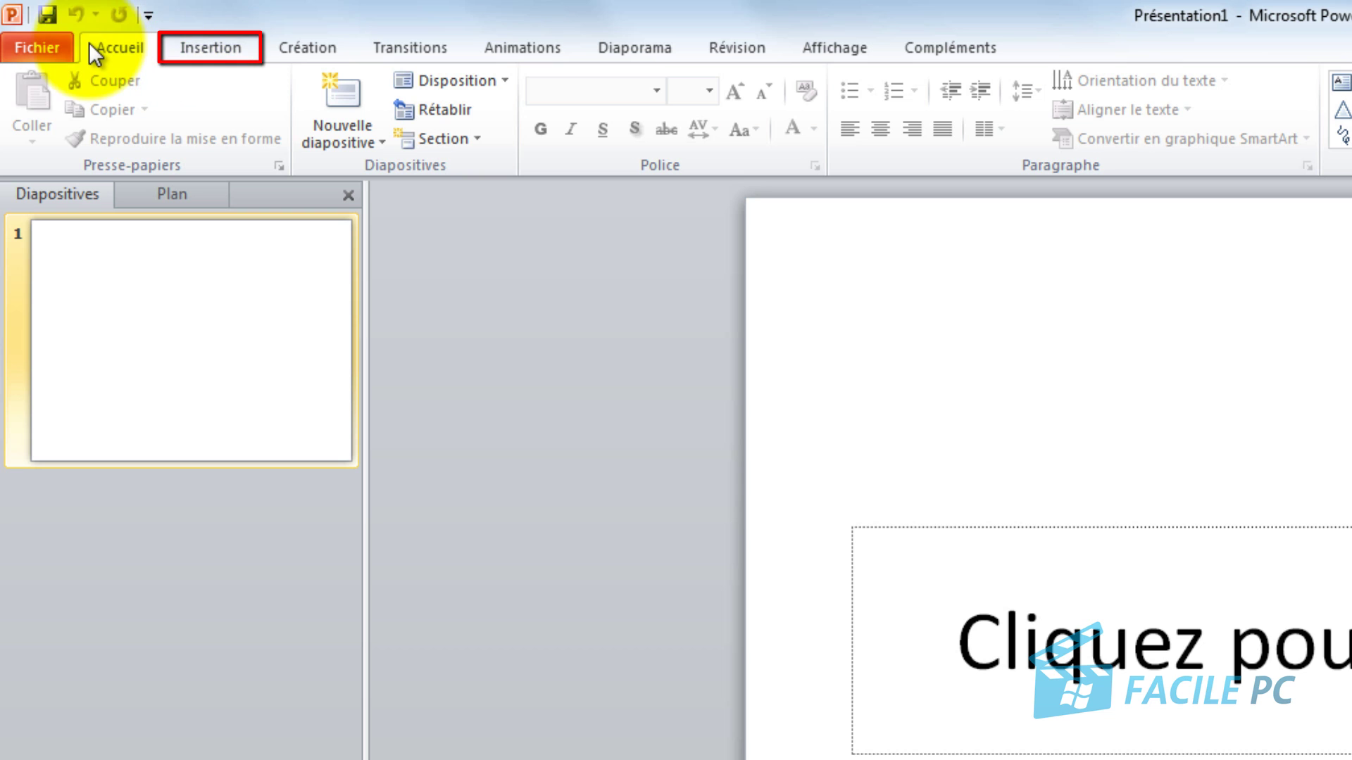
Start a new photo album and insert all eight pictures from the Échantillons d'images folder, Chrysanthème through Tulipes
left_click(209, 48)
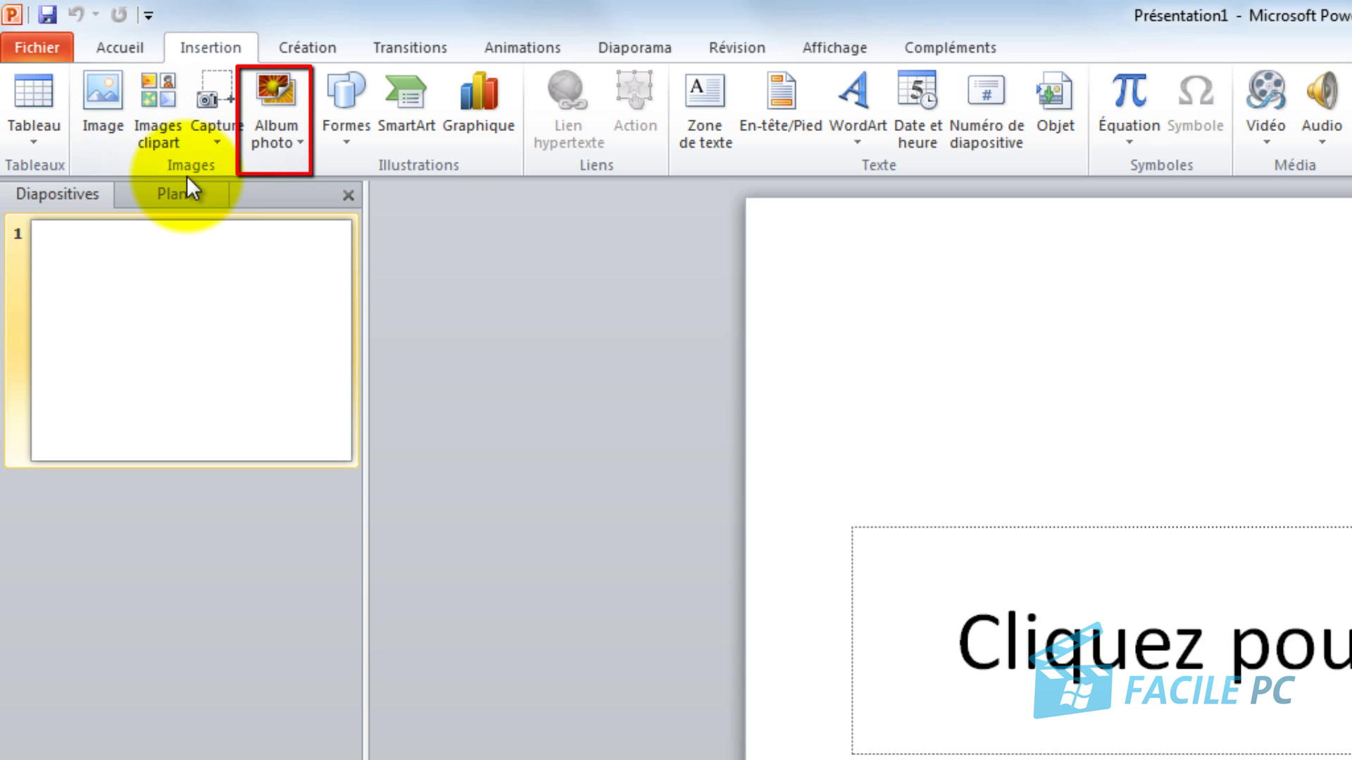
left_click(285, 106)
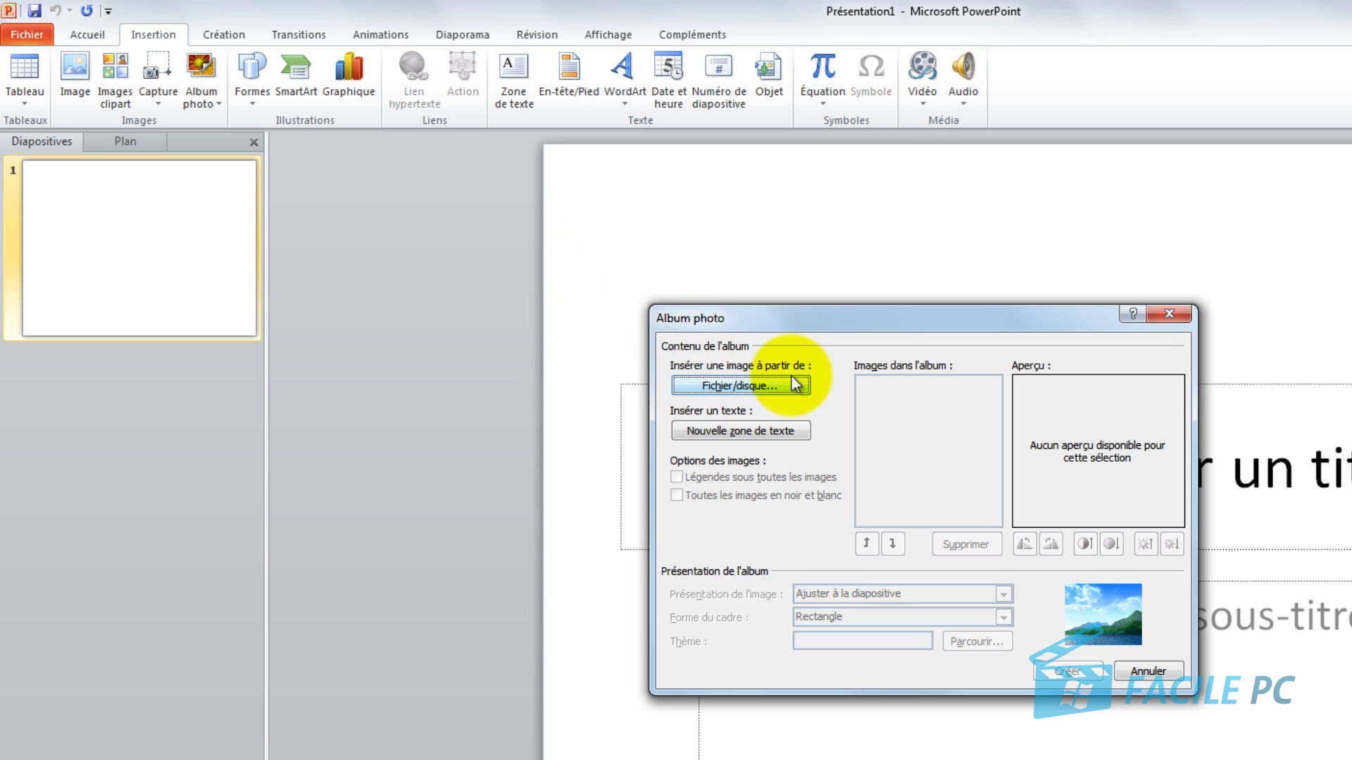
left_click(602, 311)
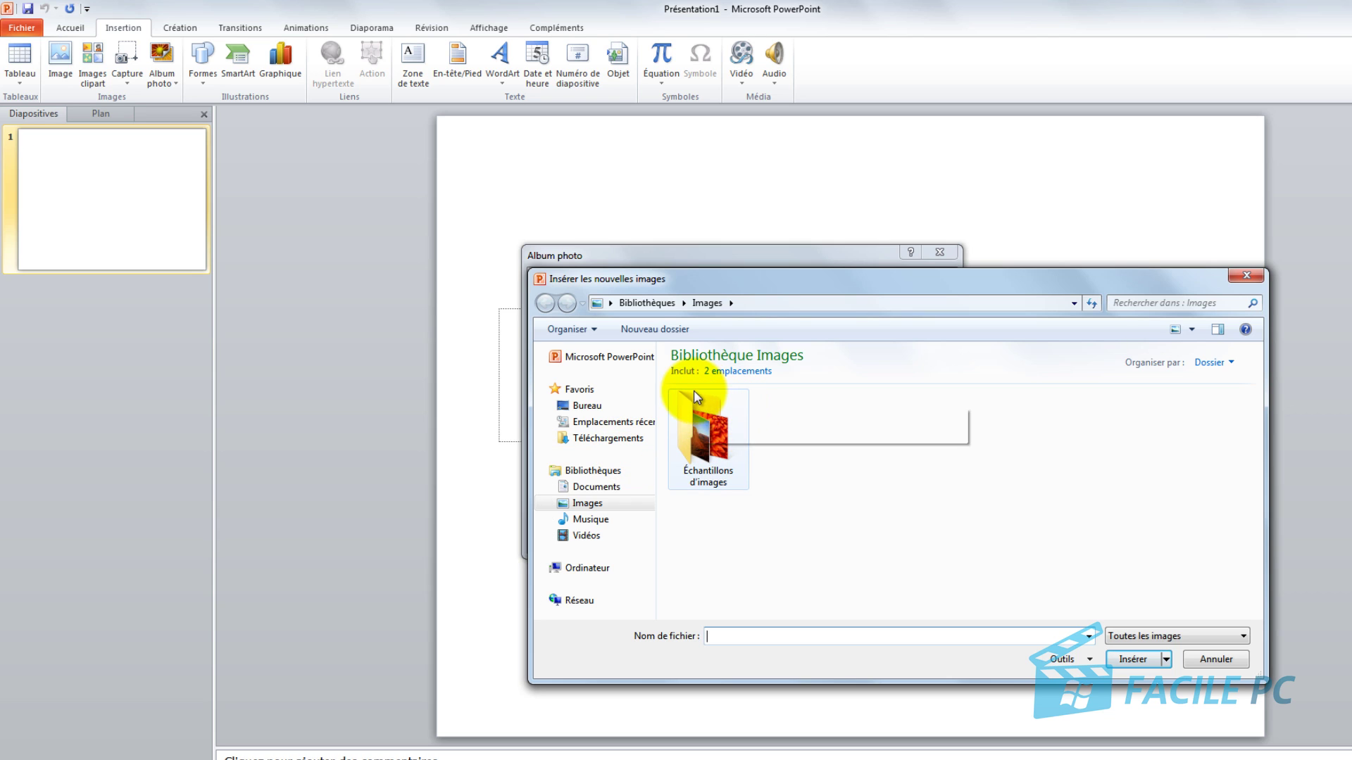
double_click(713, 433)
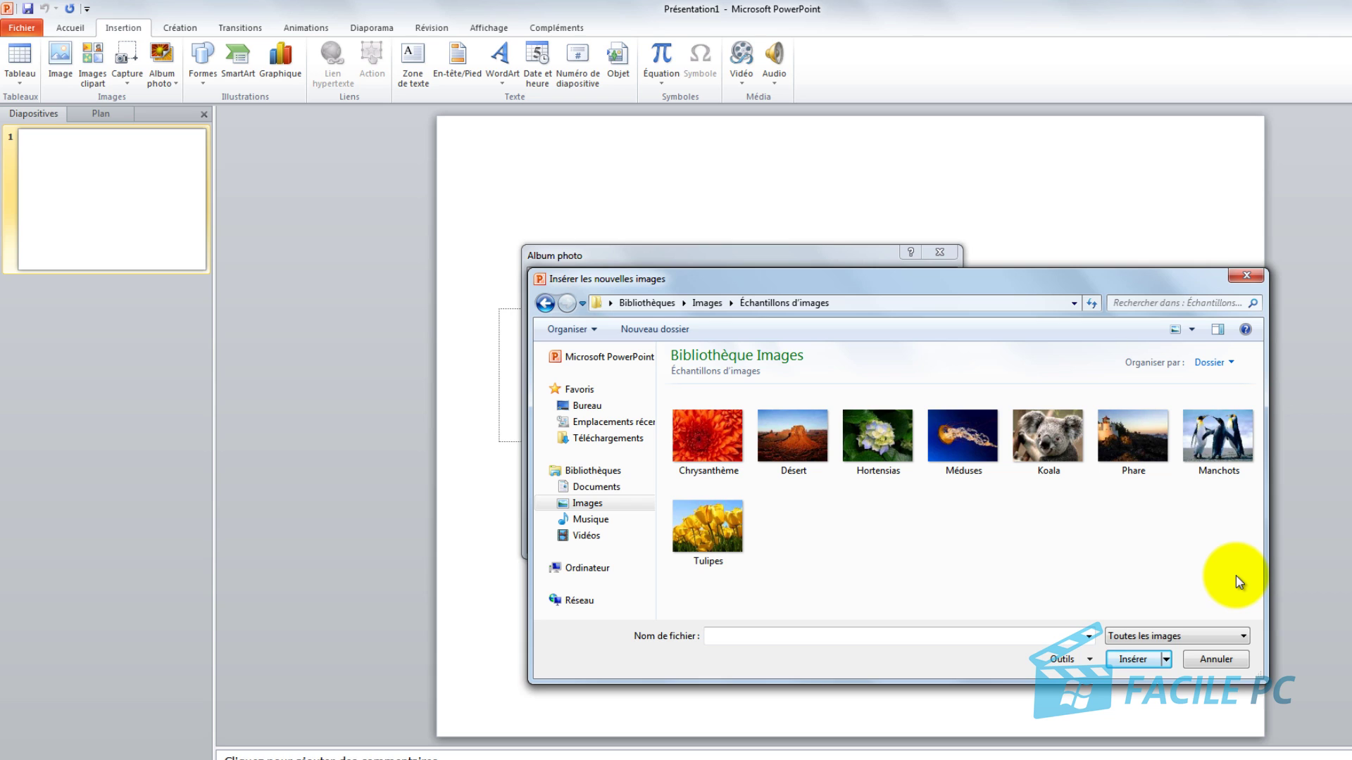
left_click_drag(1236, 576, 708, 438)
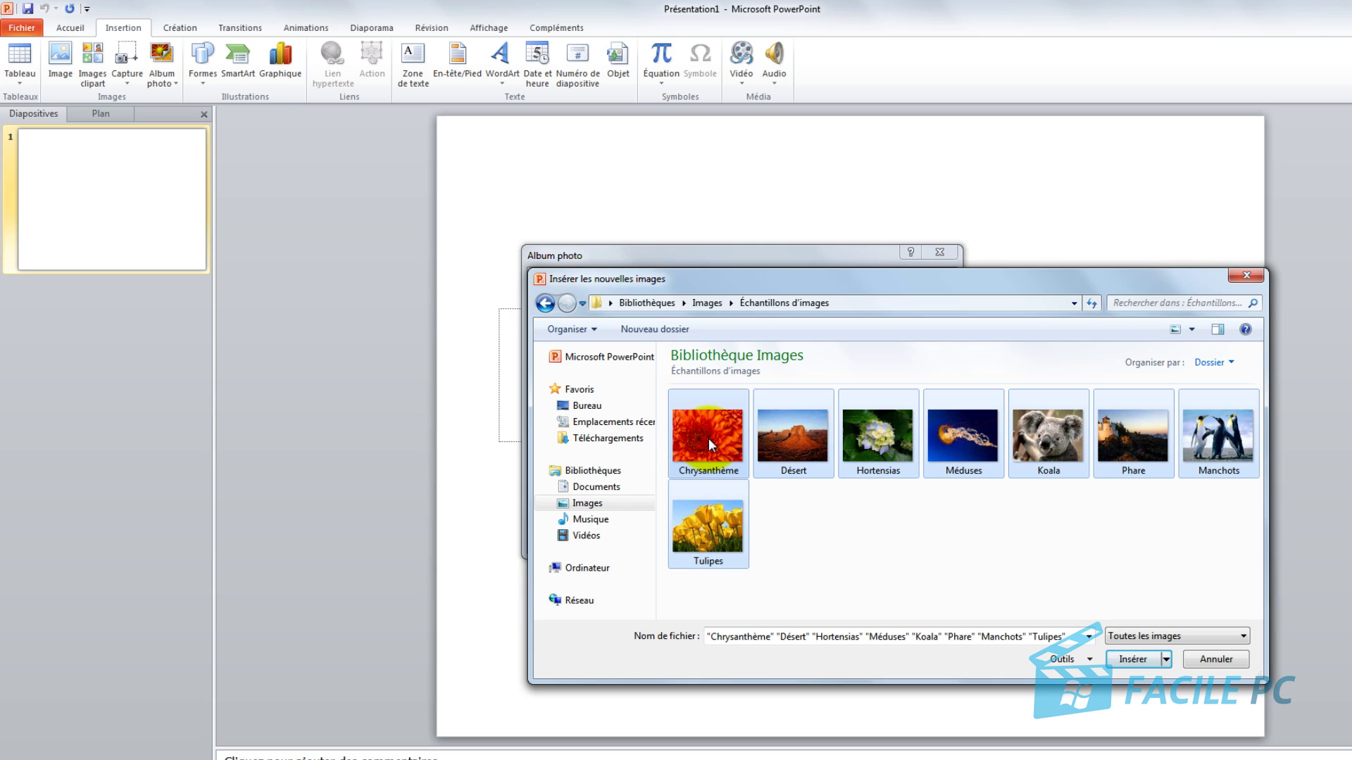
left_click(1129, 660)
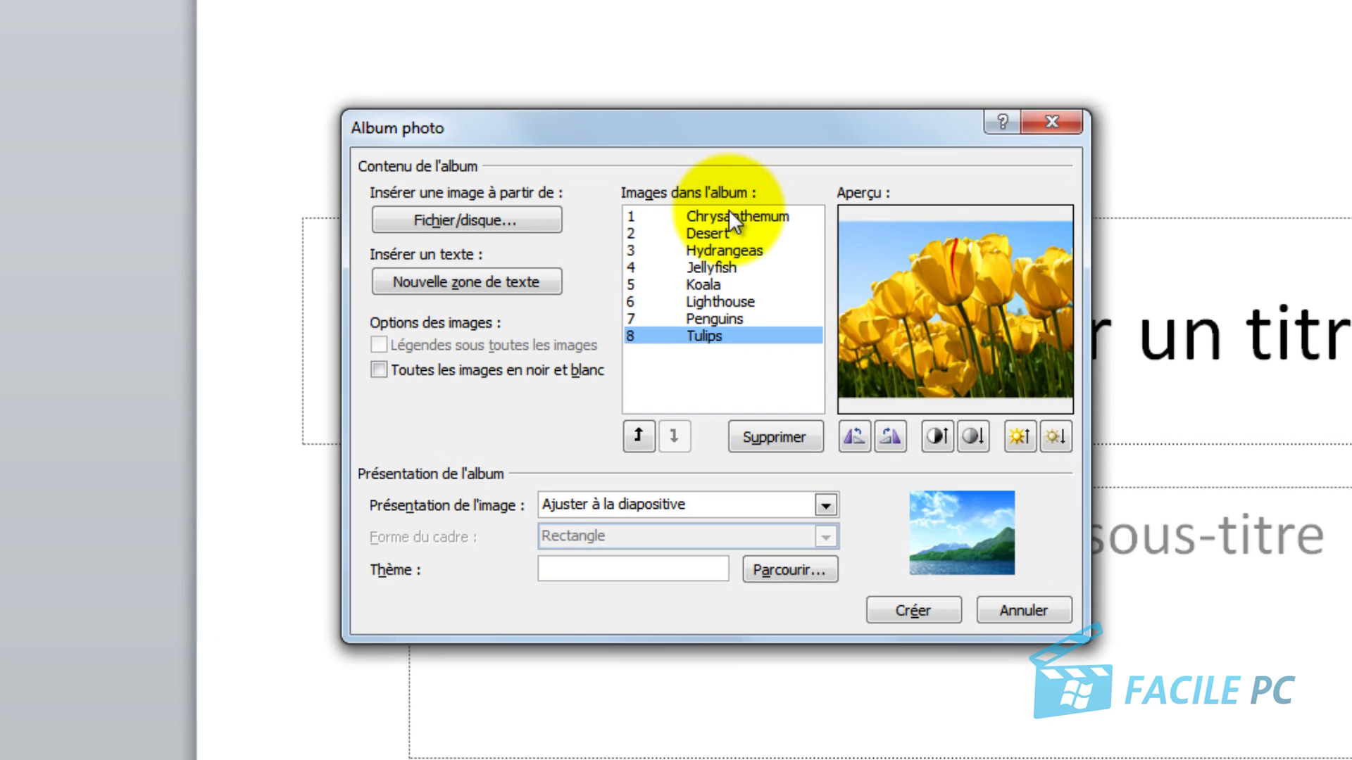
Add a text box after the Chrysanthemum picture in the album and remove it again
left_click(750, 304)
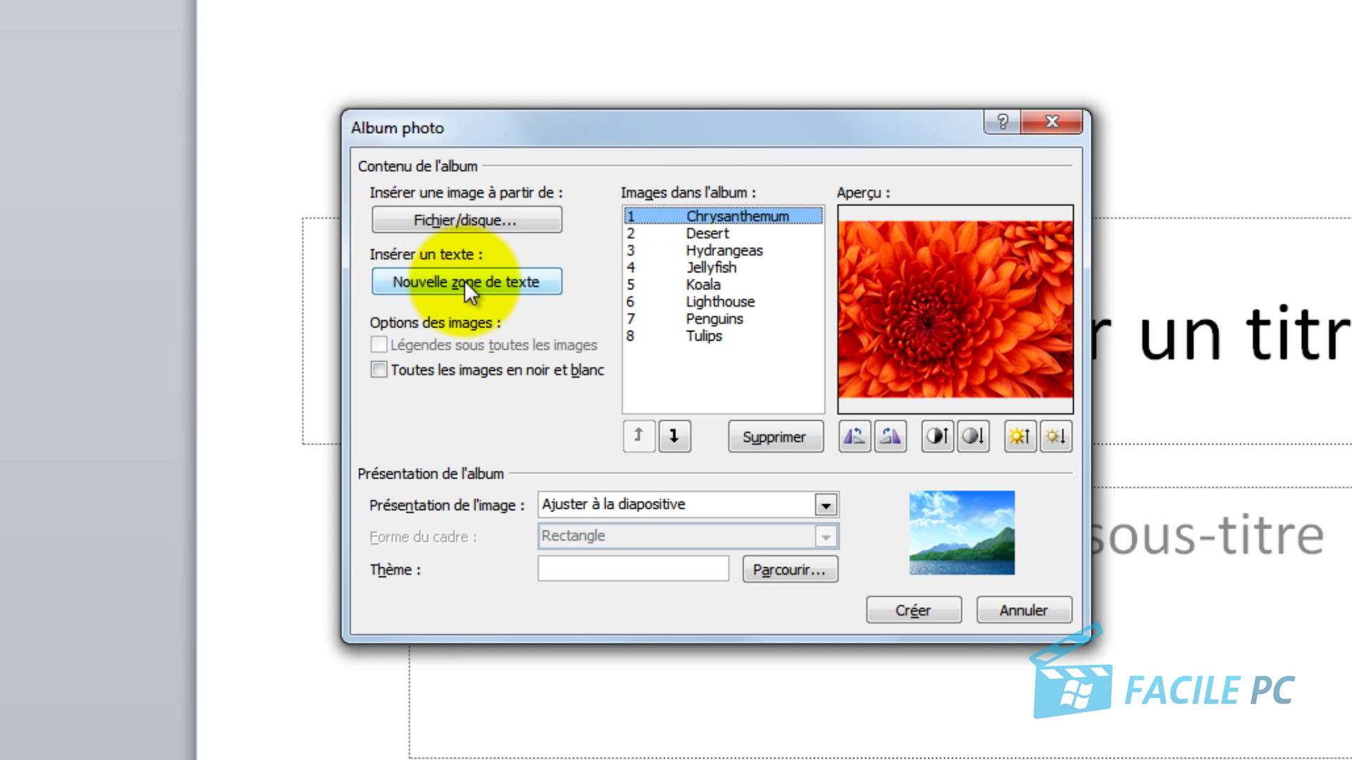
left_click(483, 277)
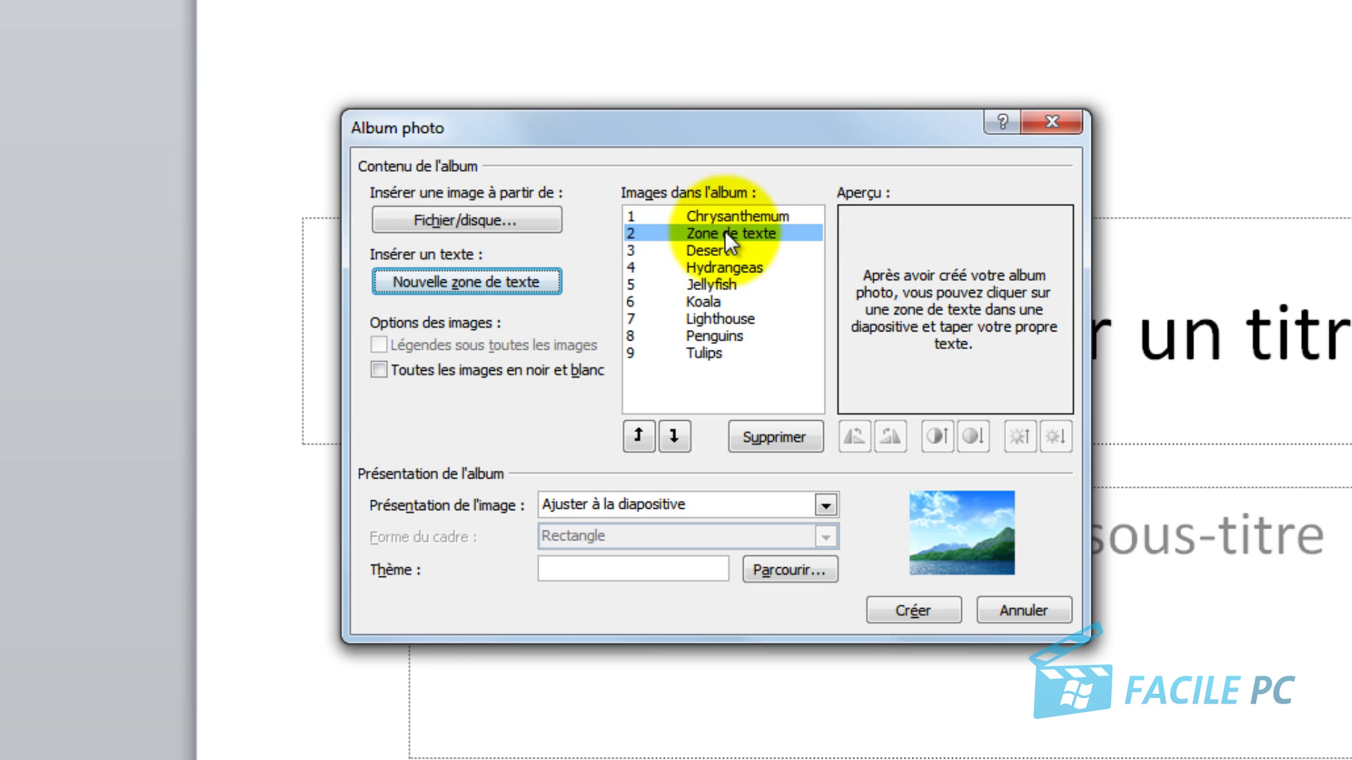
left_click(763, 435)
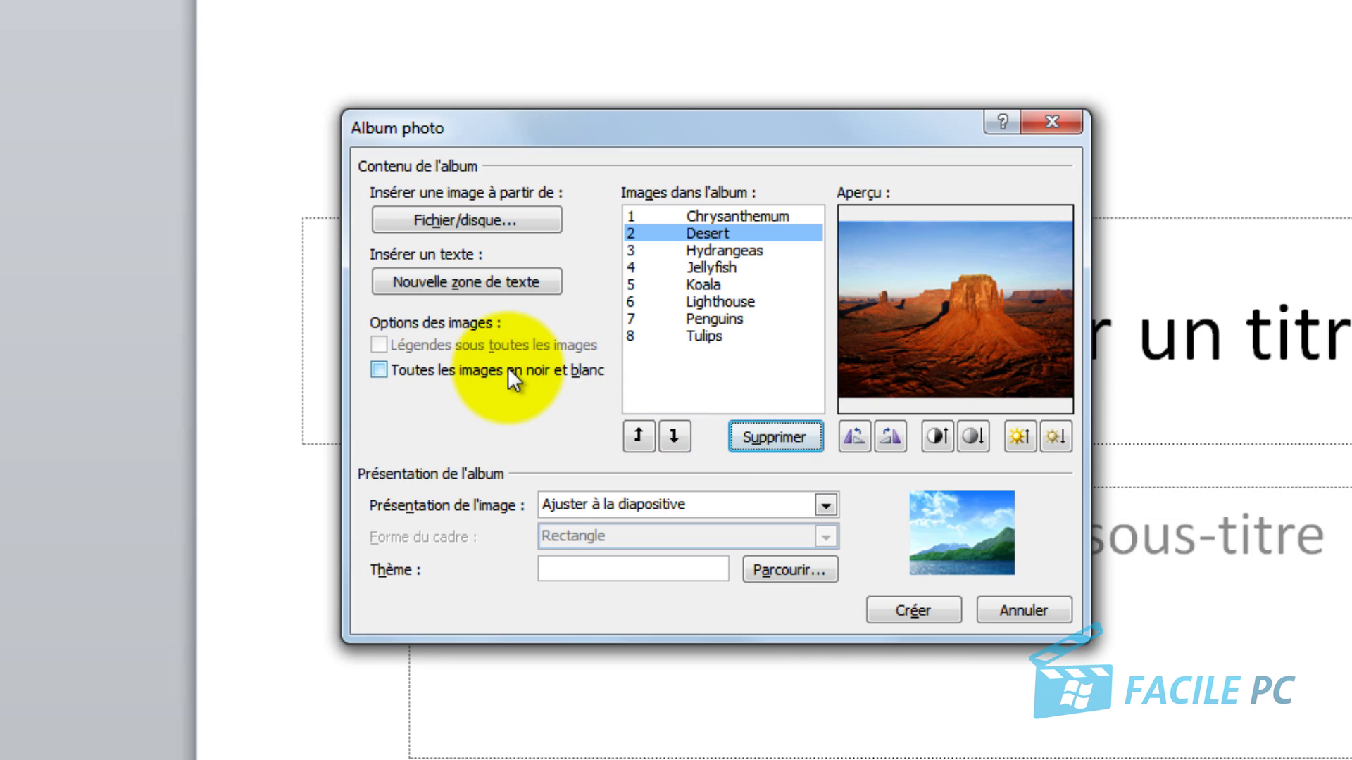
Try the black-and-white option for all pictures, previewing Hydrangeas and Jellyfish, and turn it back off
left_click(450, 370)
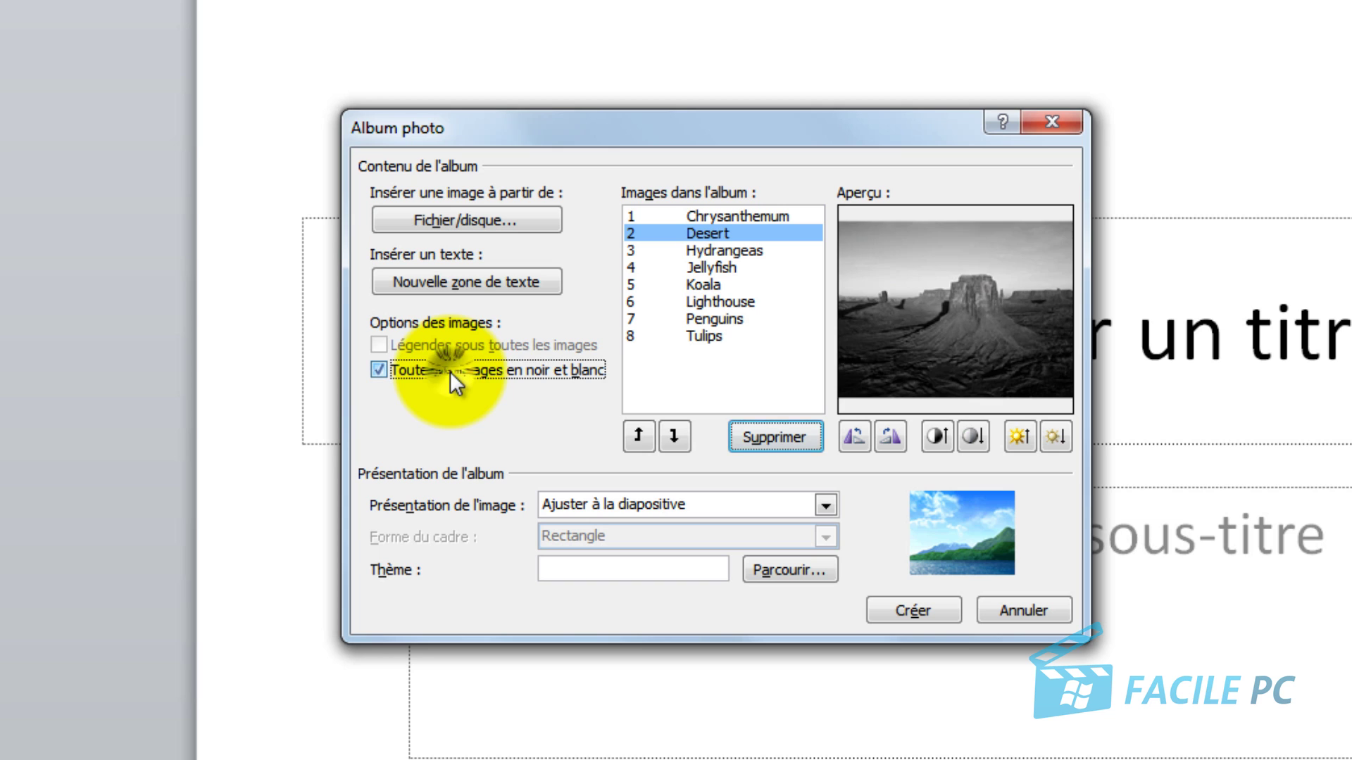
left_click(720, 252)
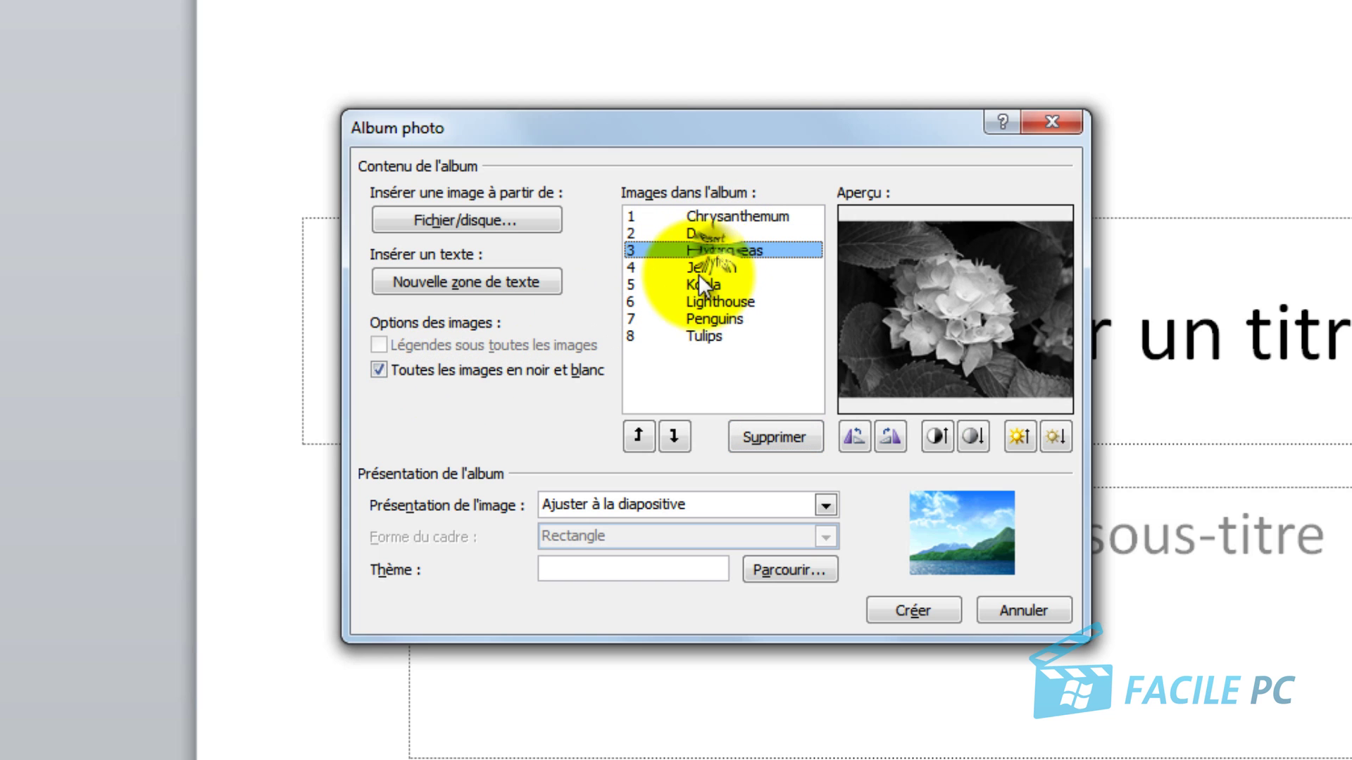
left_click(699, 270)
left_click(408, 372)
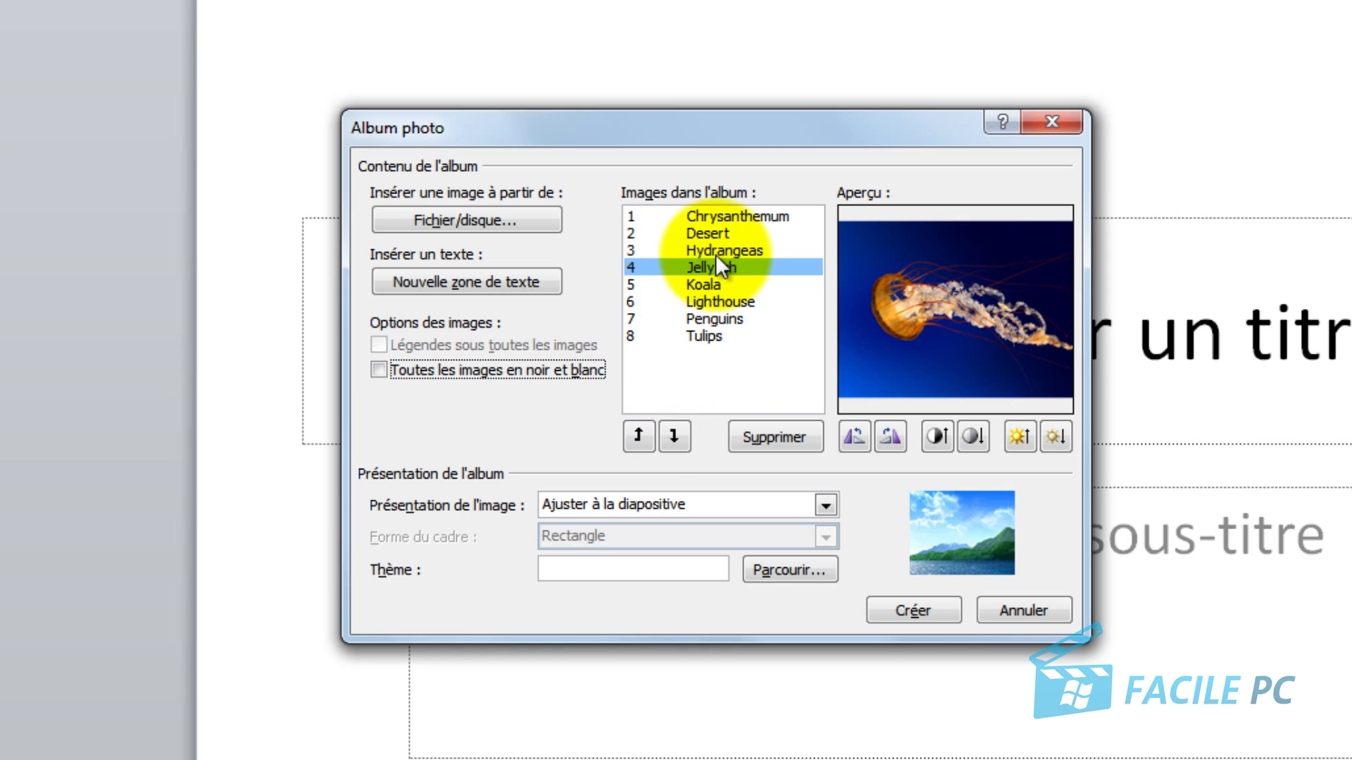
Reorder the album by moving Jellyfish up one place and Koala down one place
left_click(638, 438)
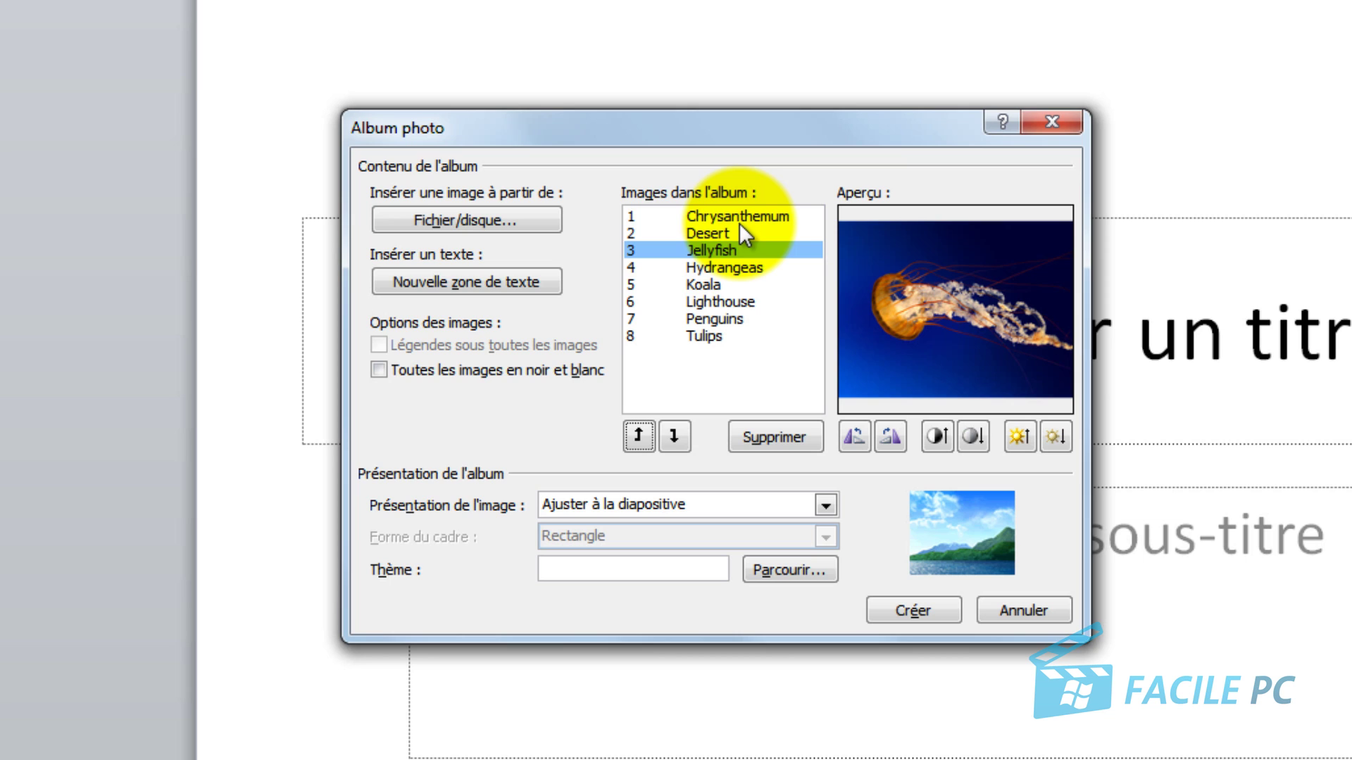
left_click(715, 285)
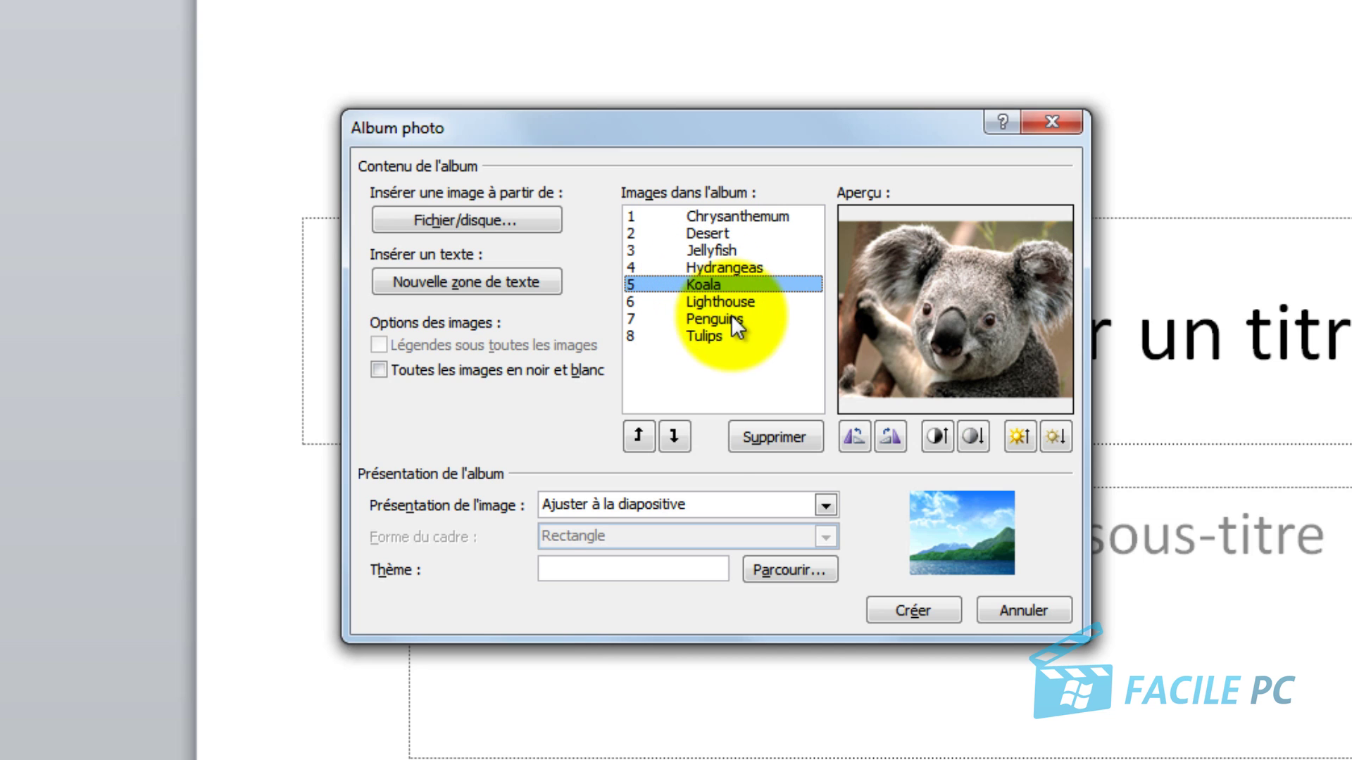
left_click(678, 437)
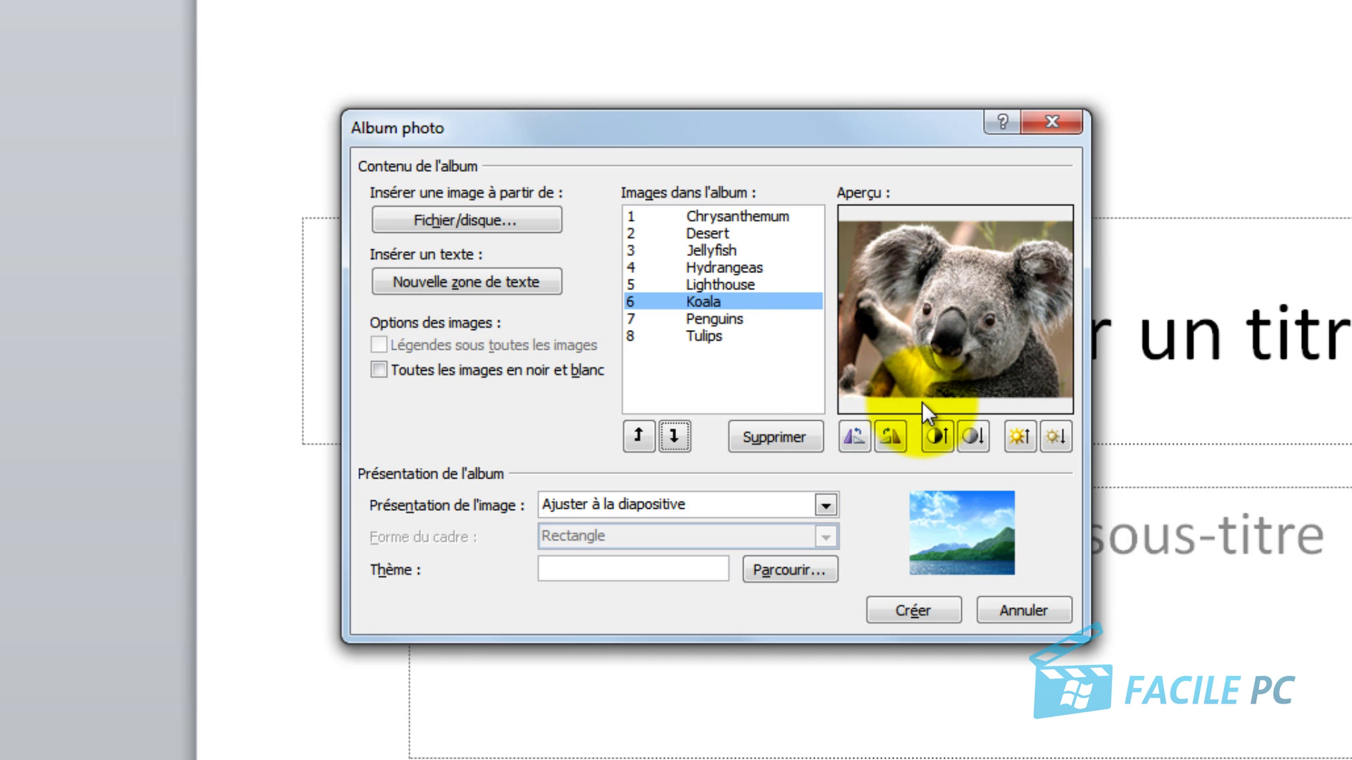
Try rotating the Koala picture to the left and to the right, bringing it back upright
left_click(854, 439)
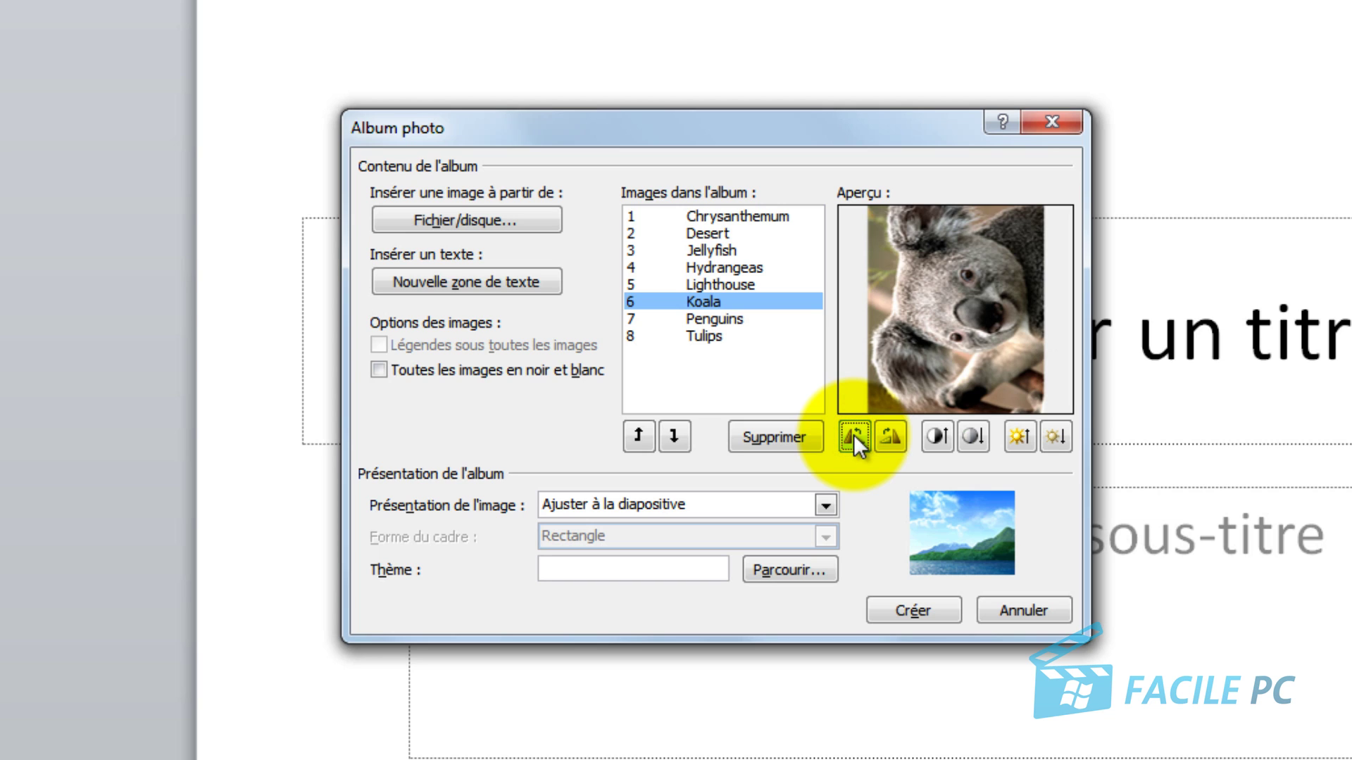
left_click(893, 435)
left_click(893, 435)
left_click(897, 433)
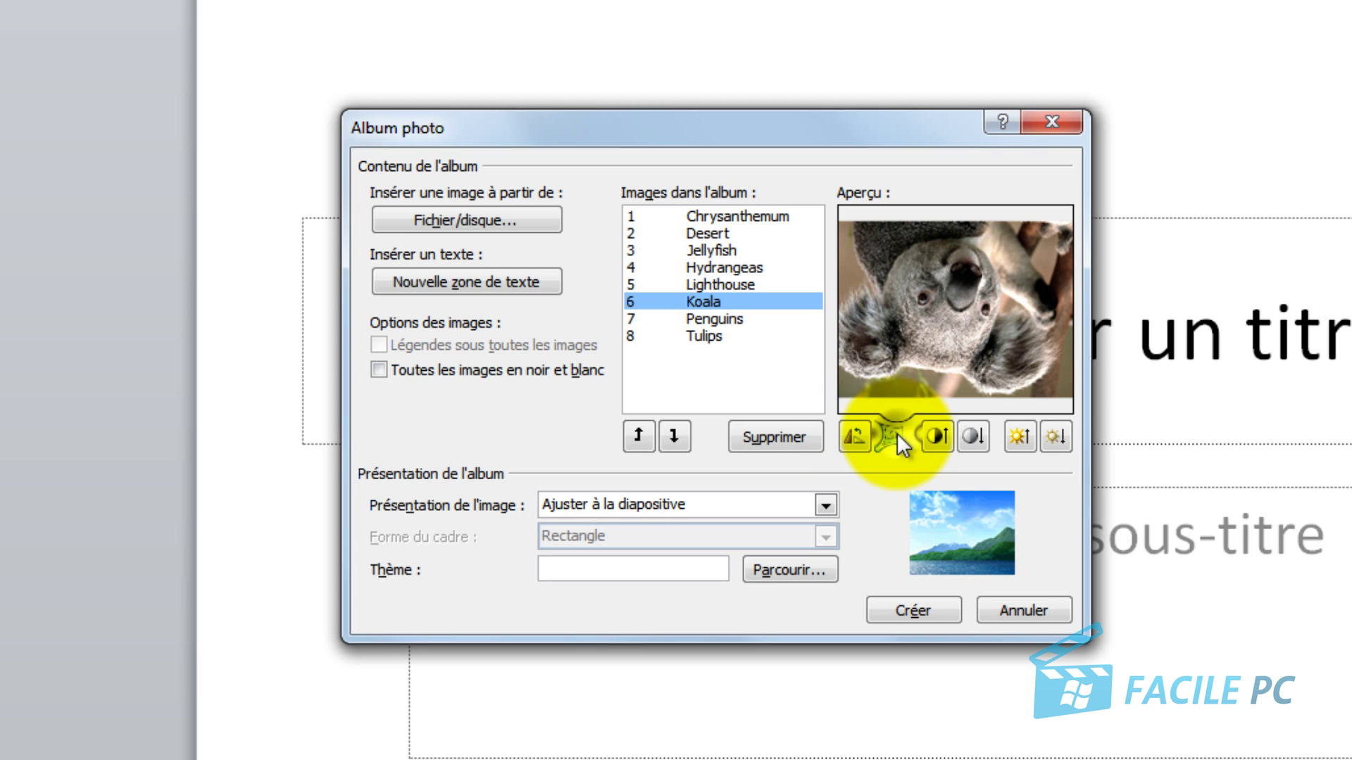
left_click(897, 433)
left_click(897, 433)
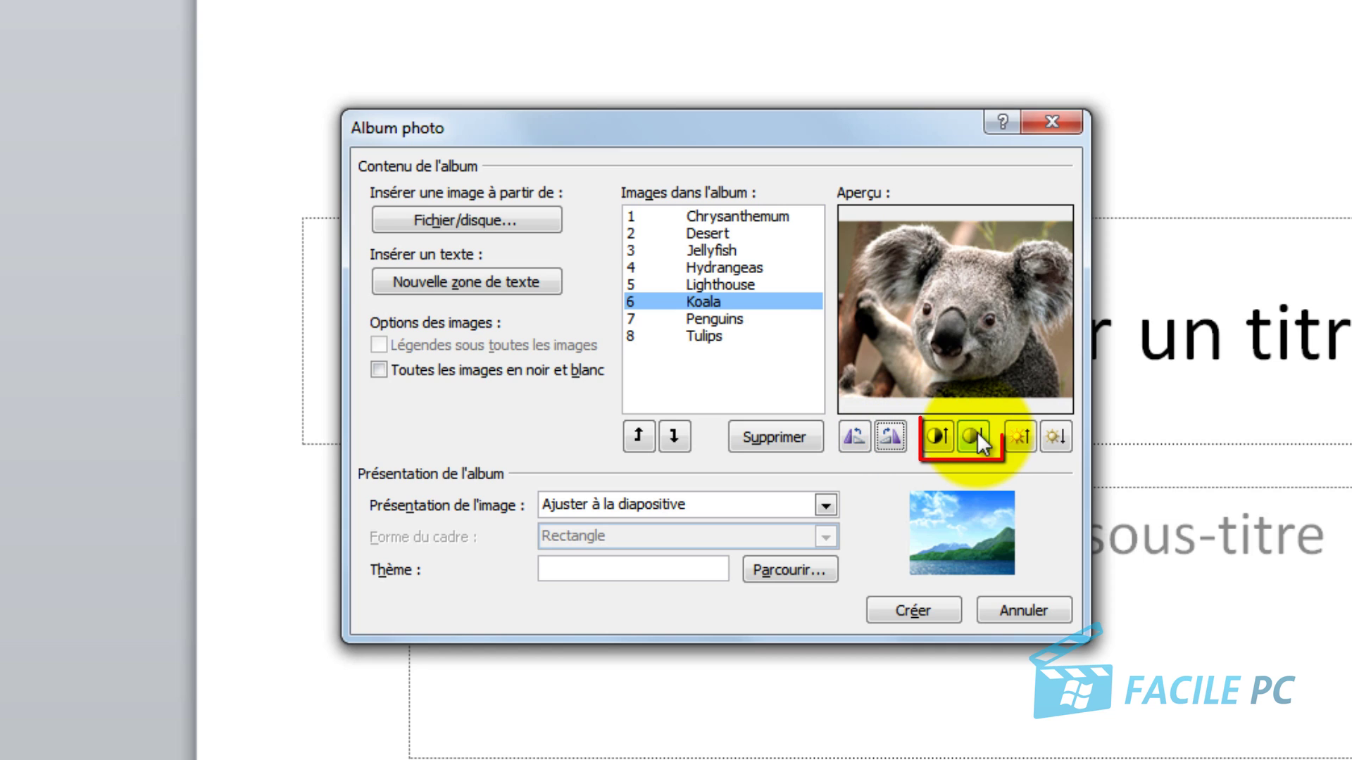
Try the contrast and brightness adjustments on the Koala picture and restore its original look
left_click(937, 437)
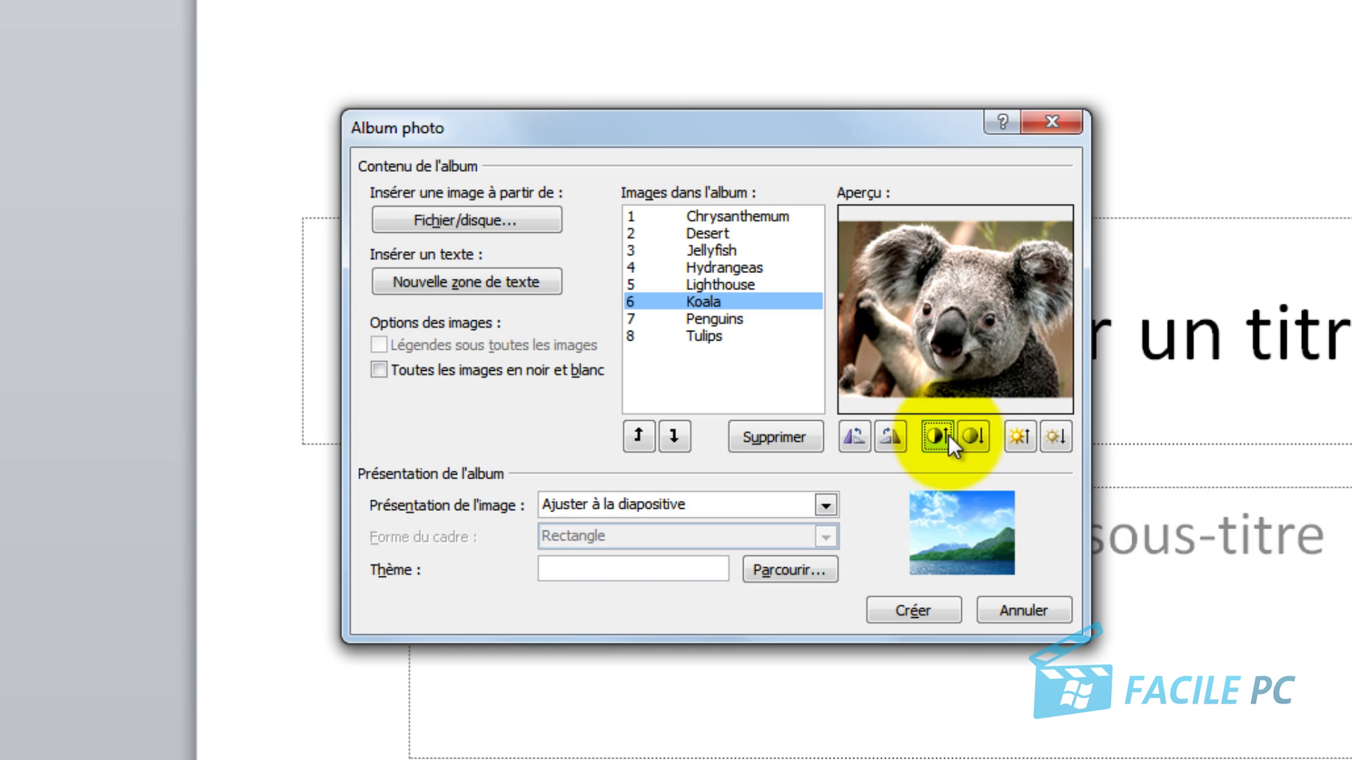
left_click(977, 436)
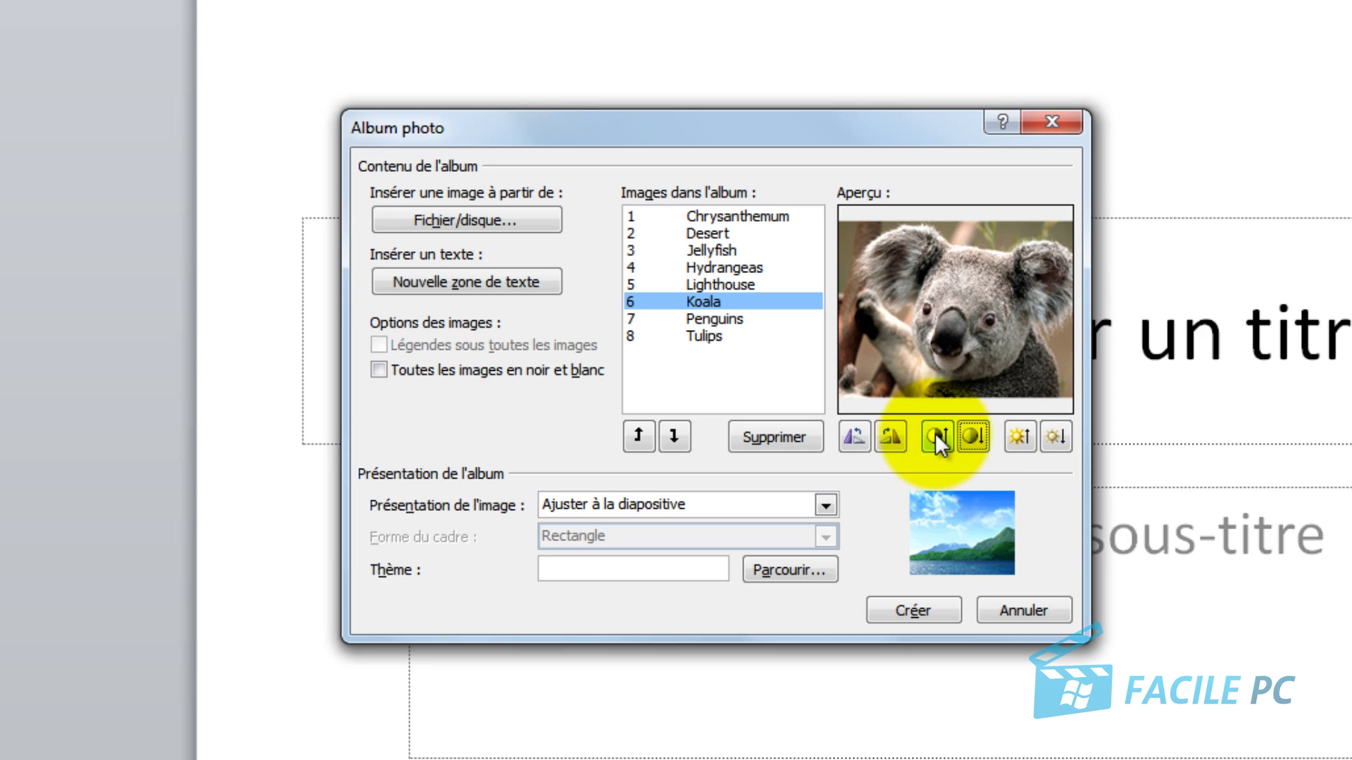
left_click(1021, 443)
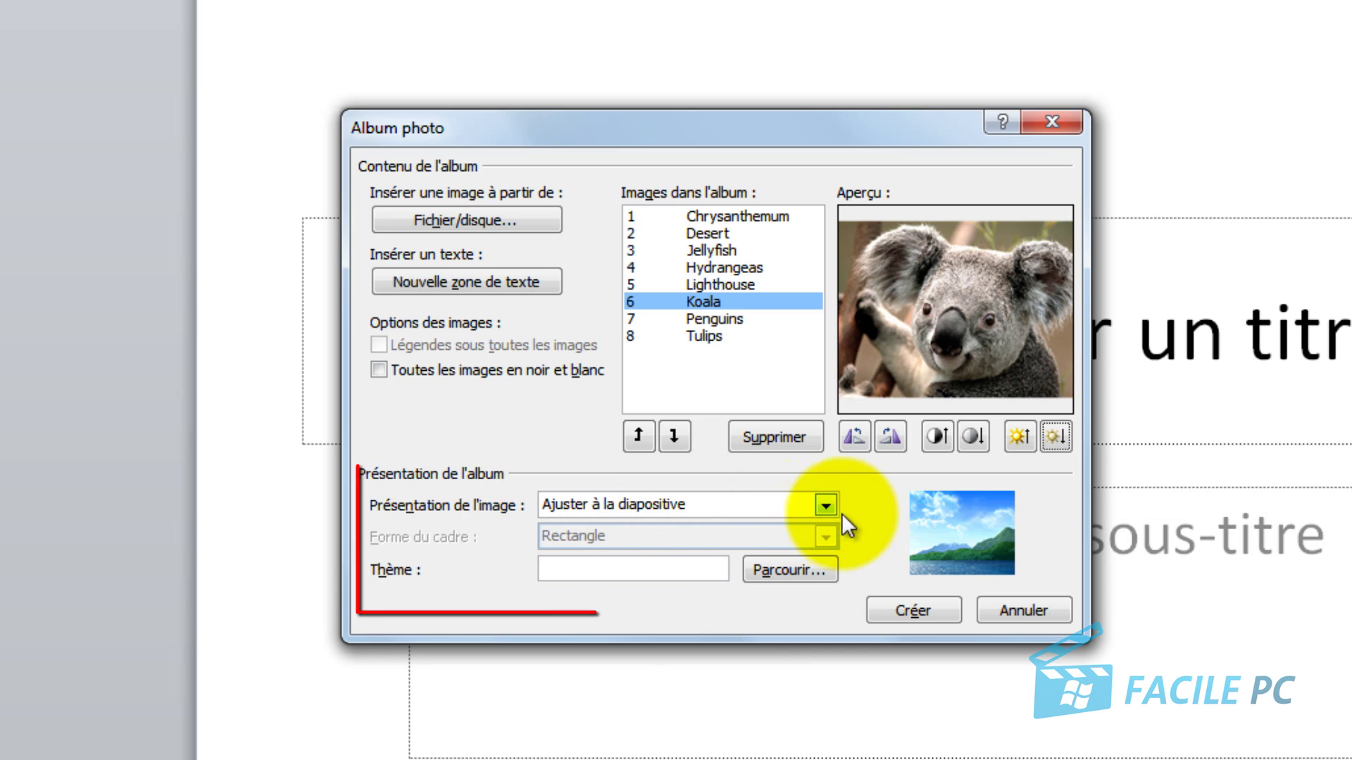
Try the 1 image and 2 images picture layouts and return the layout to Ajuster à la diapositive
left_click(825, 506)
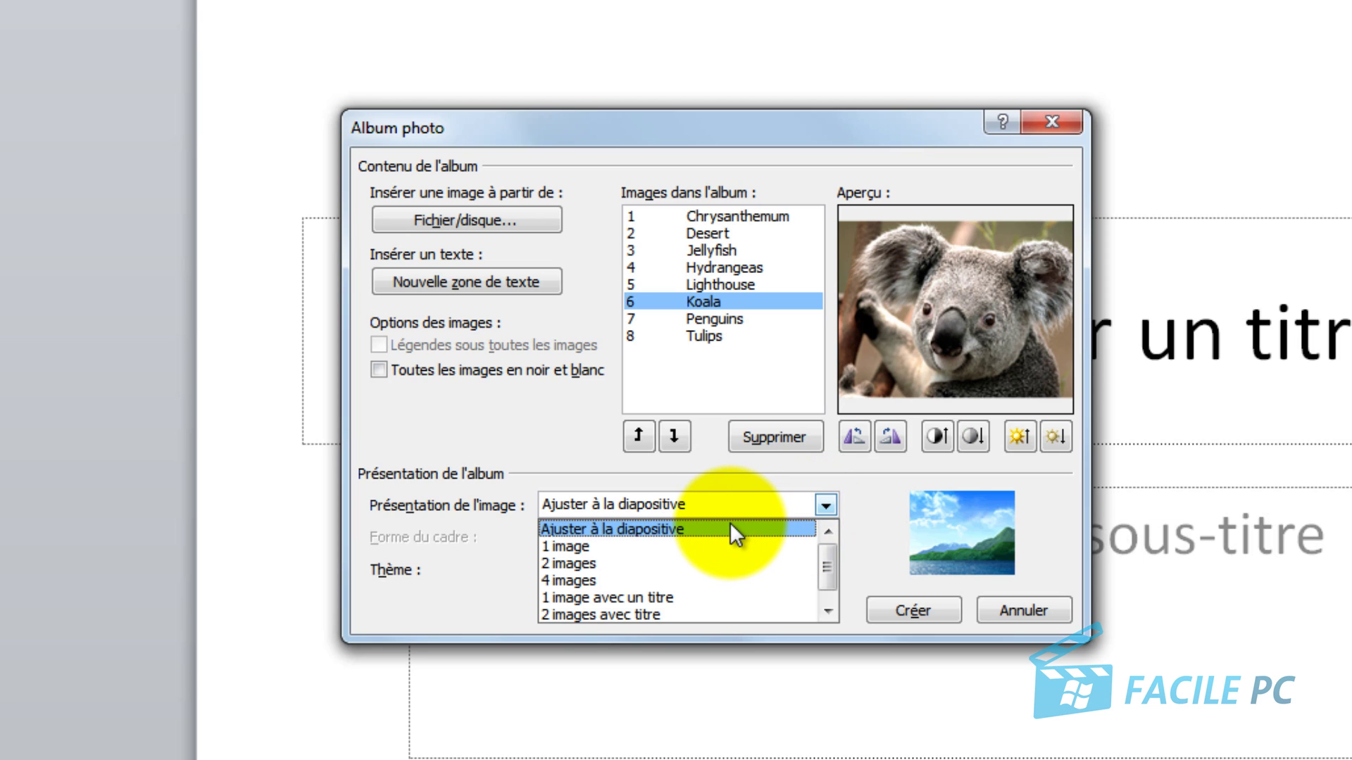
left_click(699, 544)
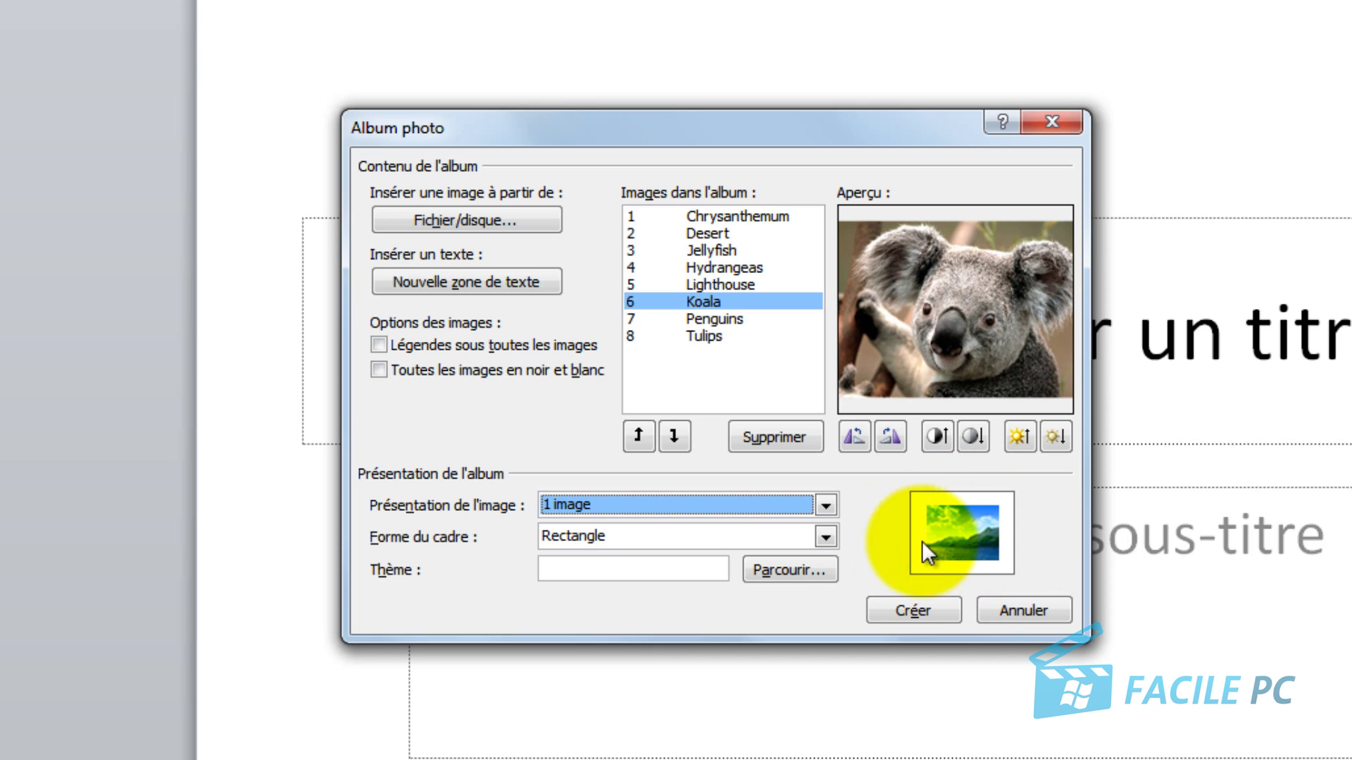
left_click(805, 512)
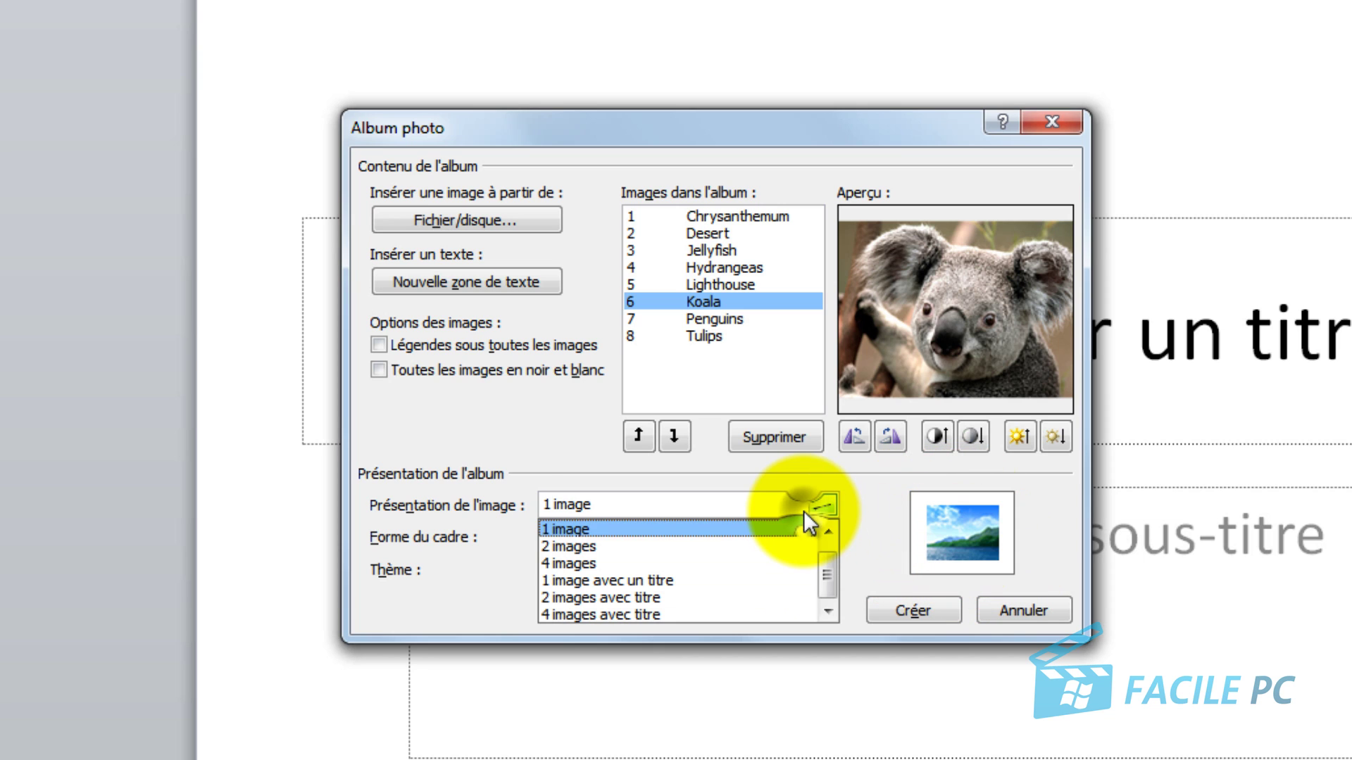
left_click(767, 547)
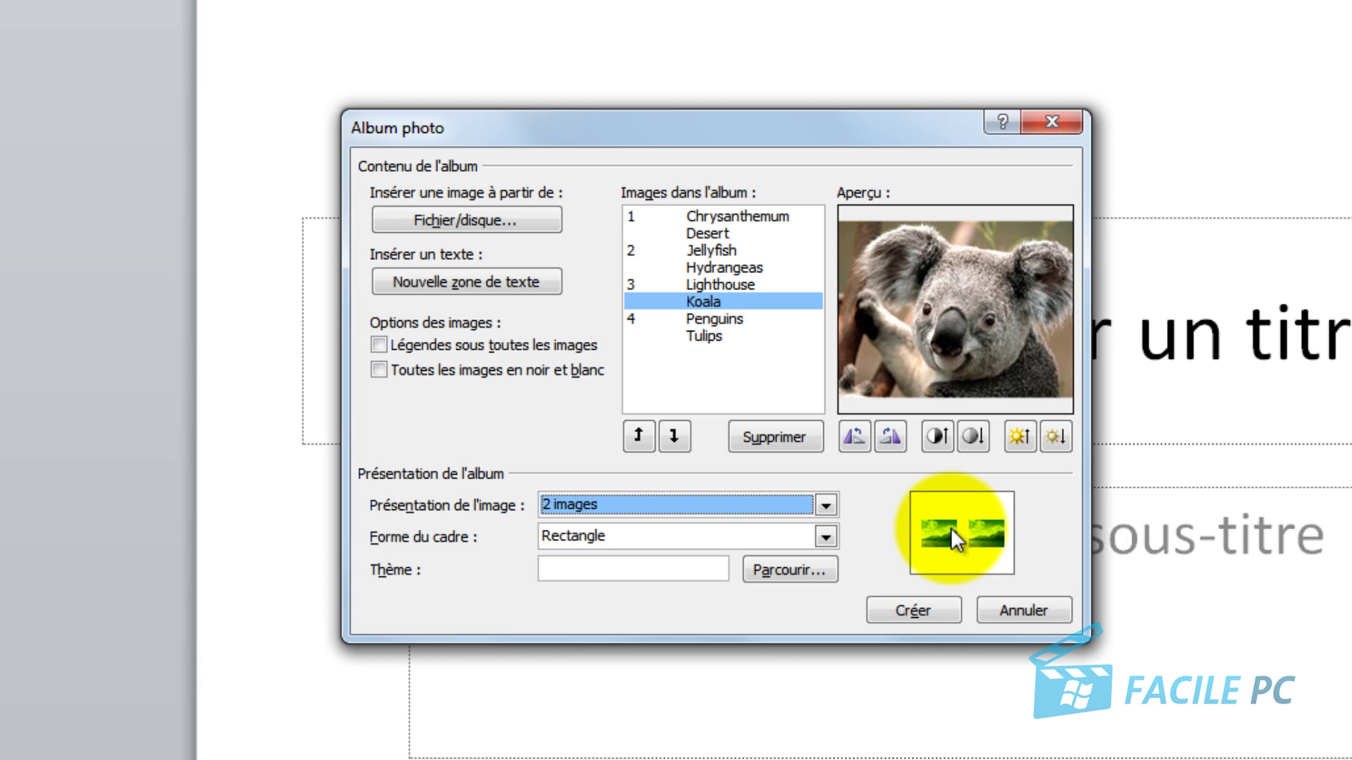
left_click(826, 505)
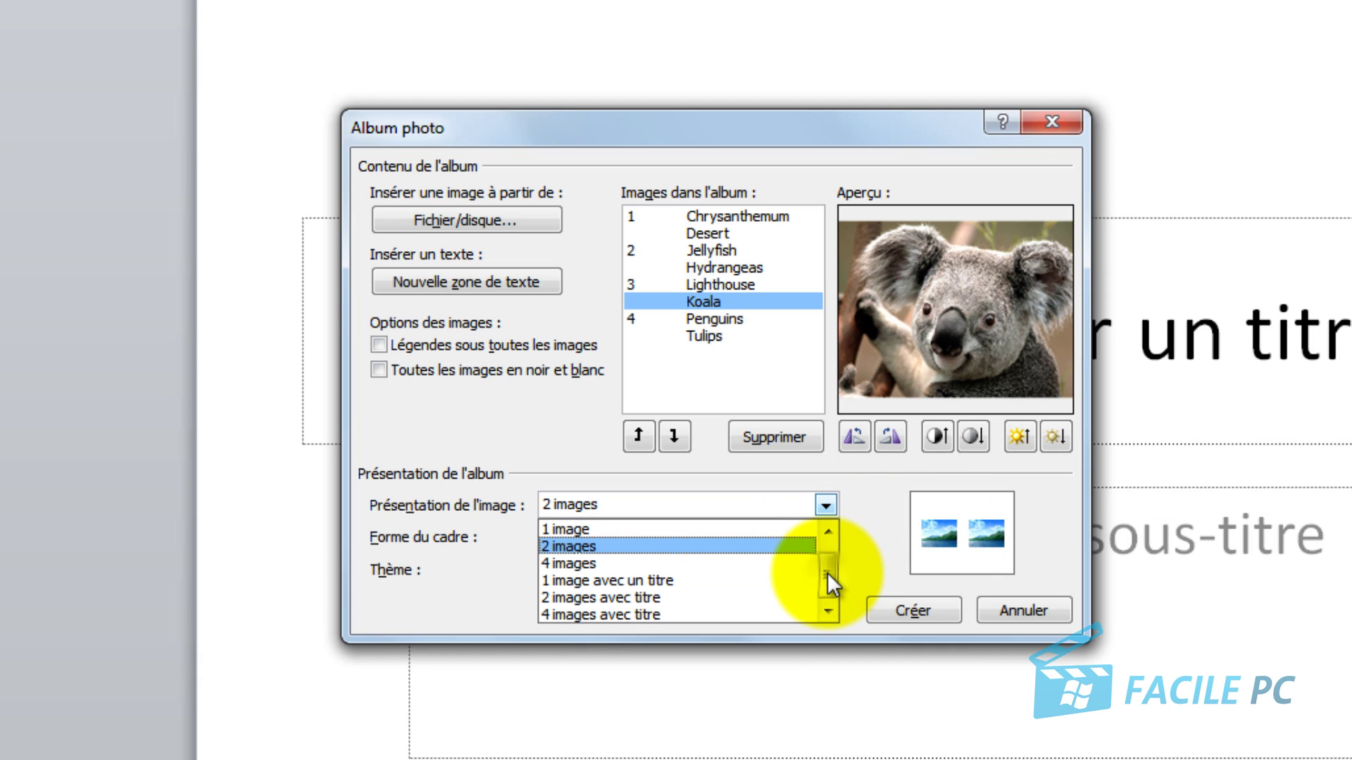
left_click_drag(828, 579, 832, 541)
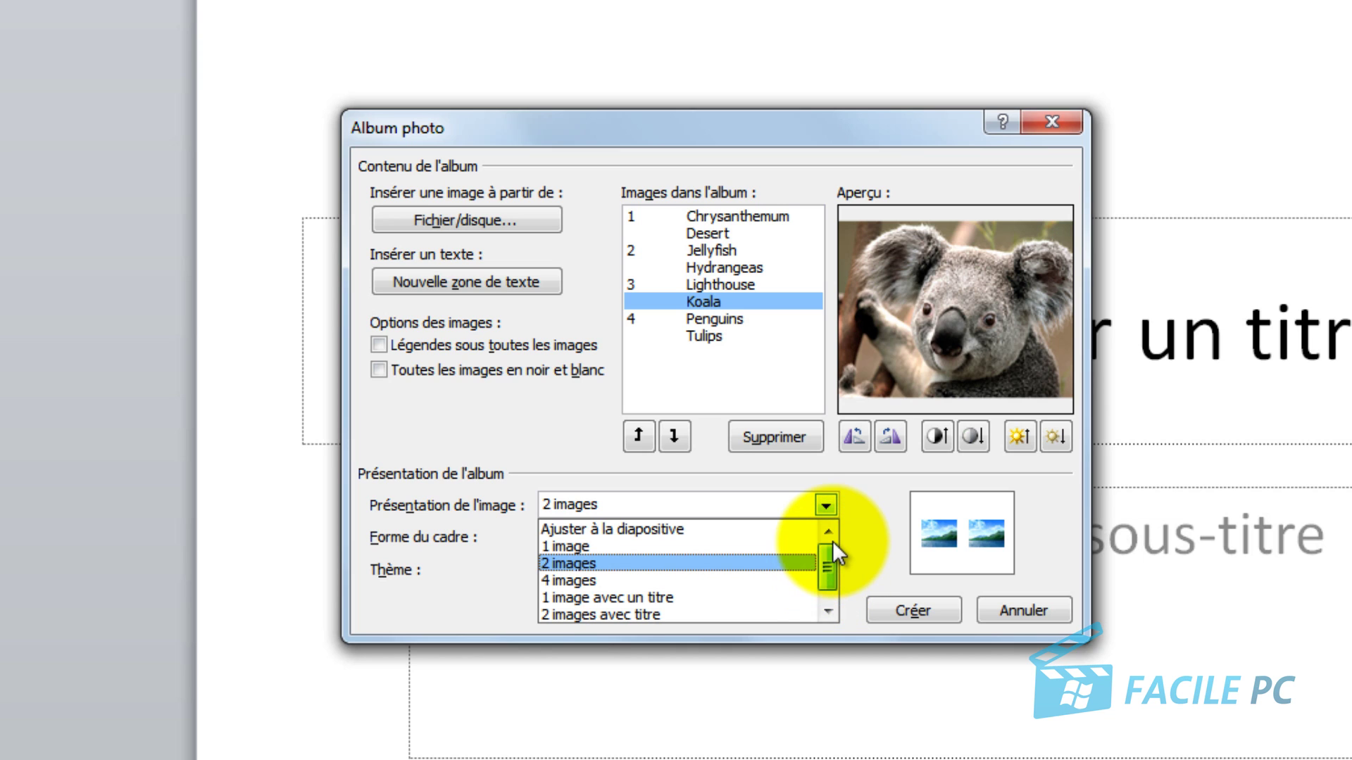
left_click(725, 529)
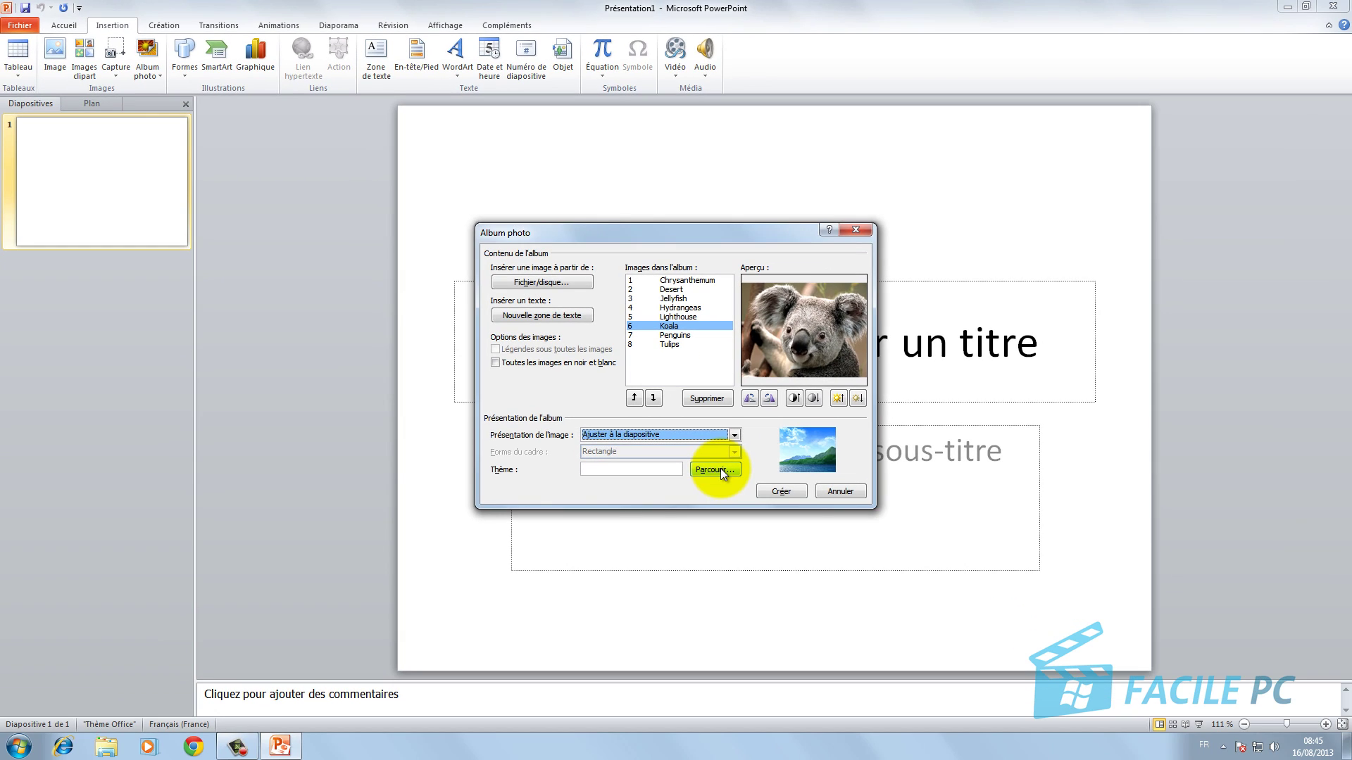
Apply the Apex theme from the Document Themes 14 folder to the photo album and create the album
left_click(958, 623)
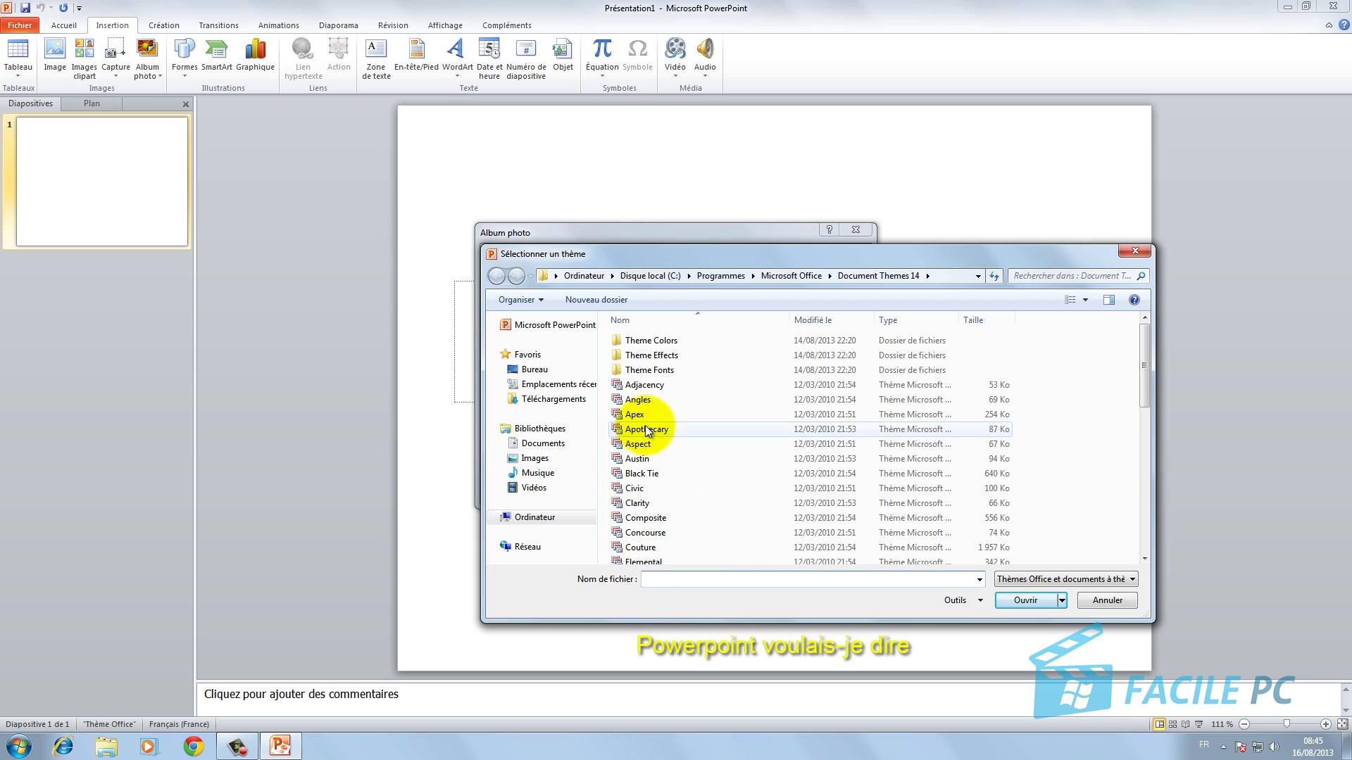
double_click(637, 415)
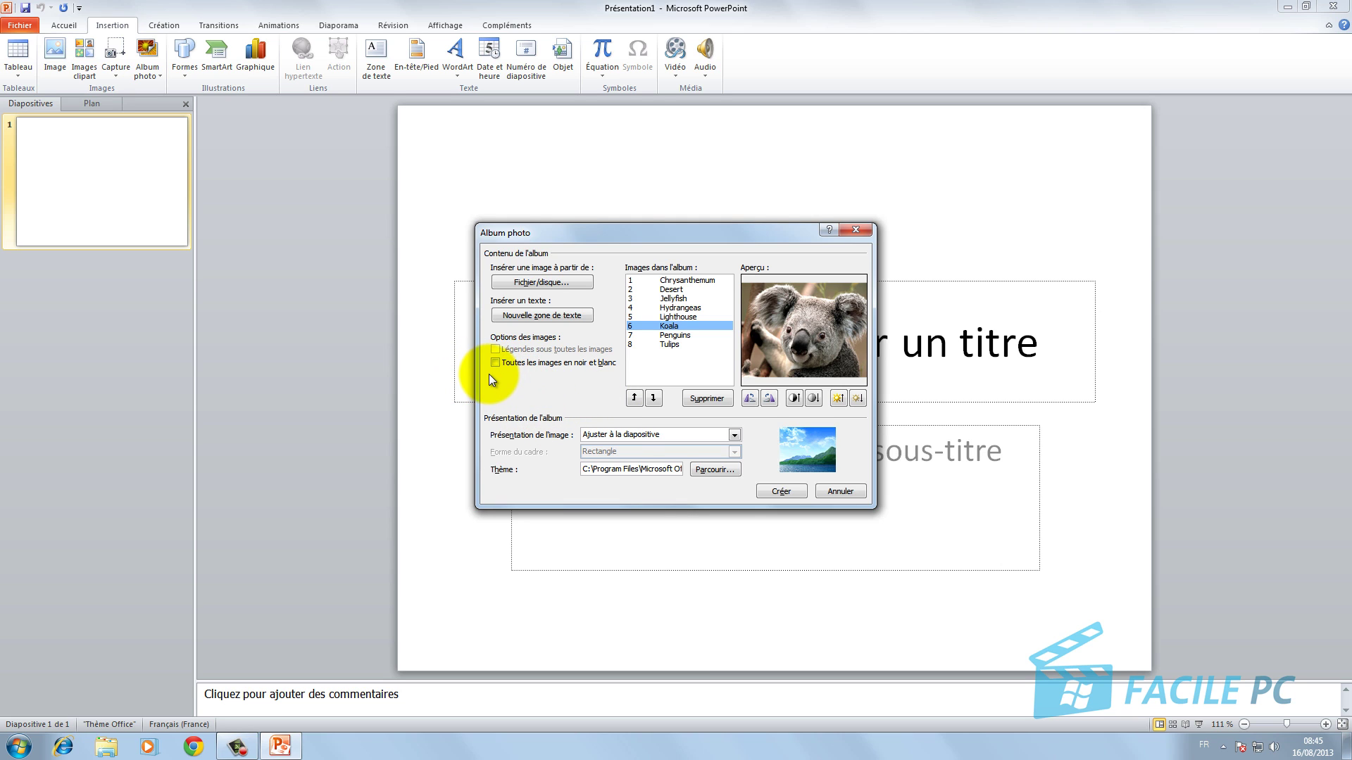
left_click(781, 490)
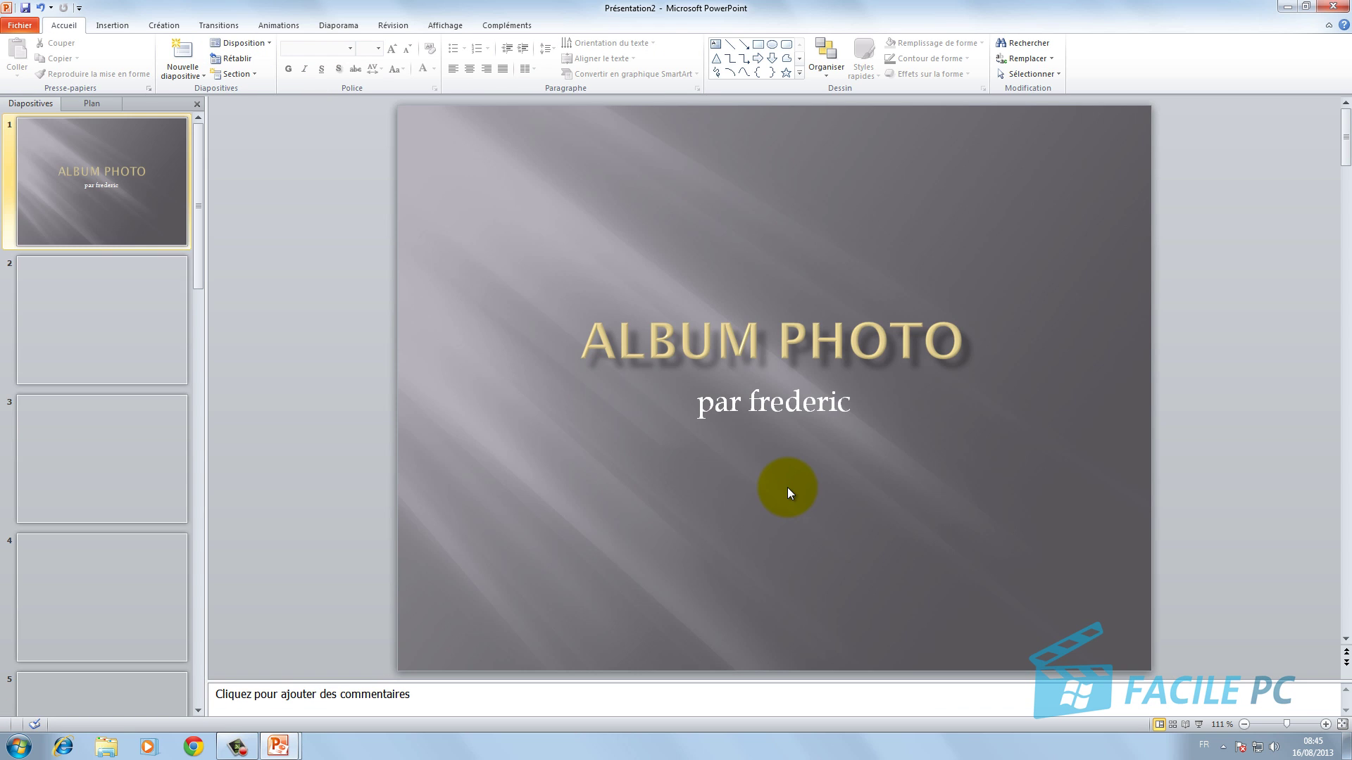